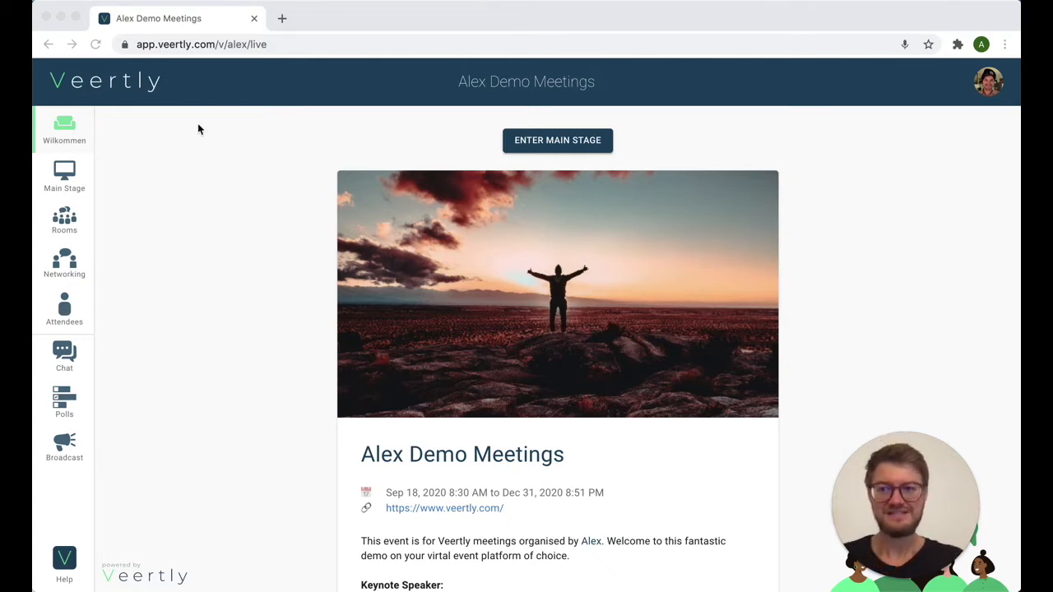
Create a new room named "Test Room" with the room description "Description"
click(66, 221)
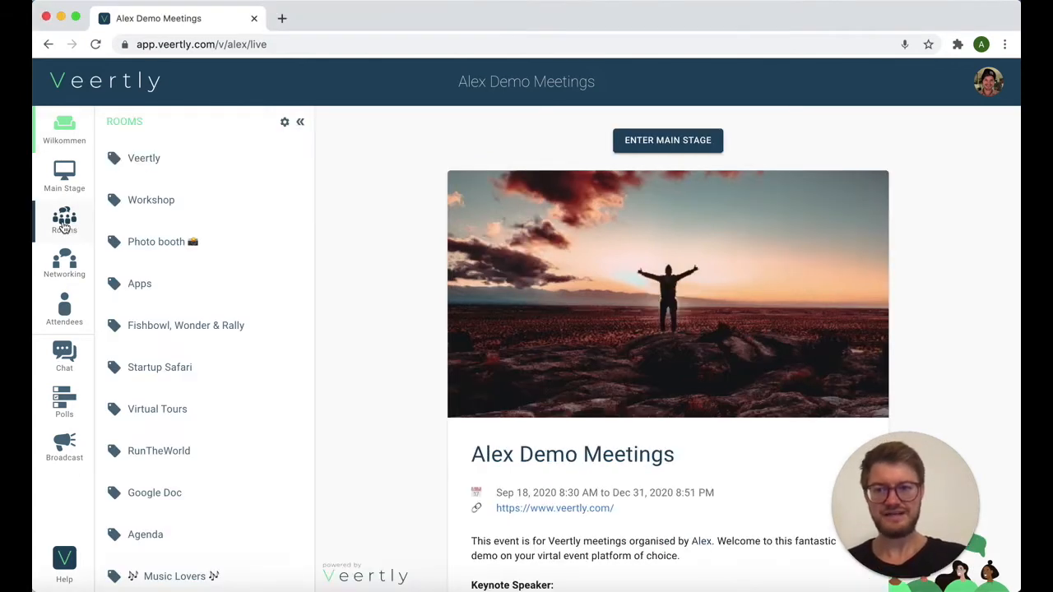
scroll(243, 303, down, 3)
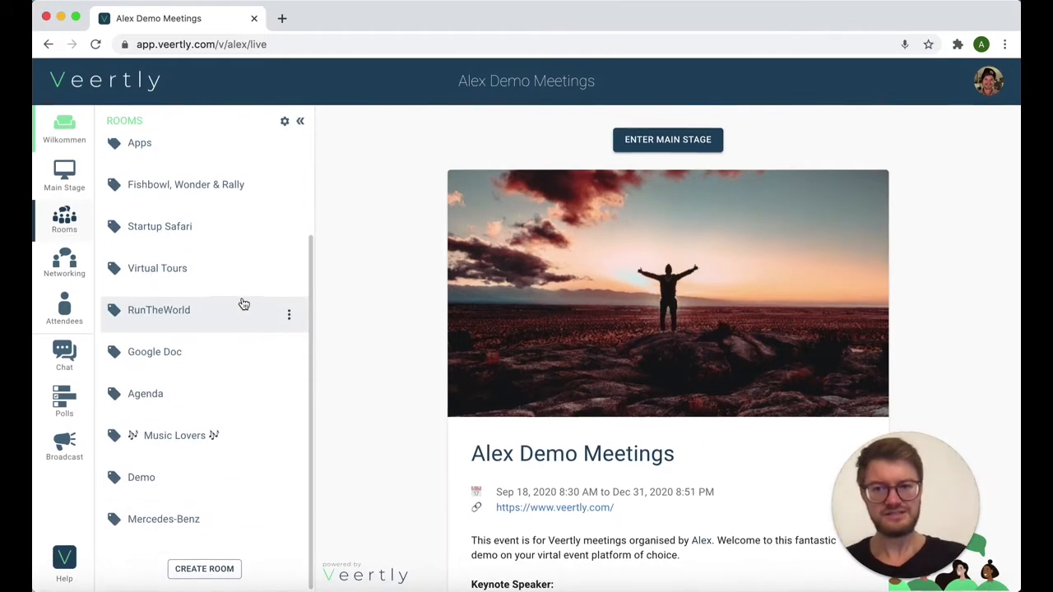
click(191, 571)
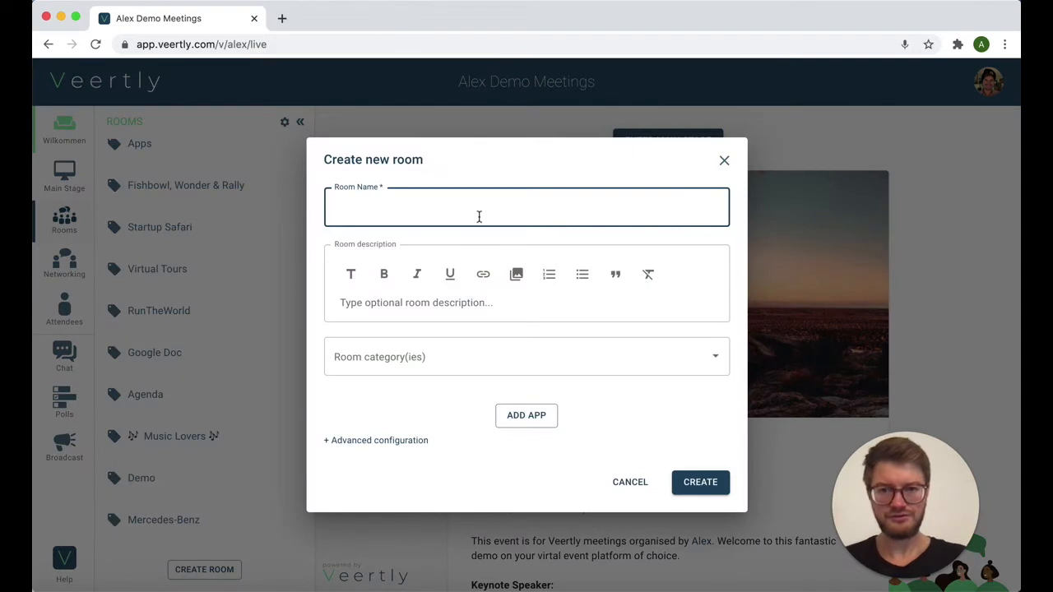
click(478, 214)
text(Test Room)
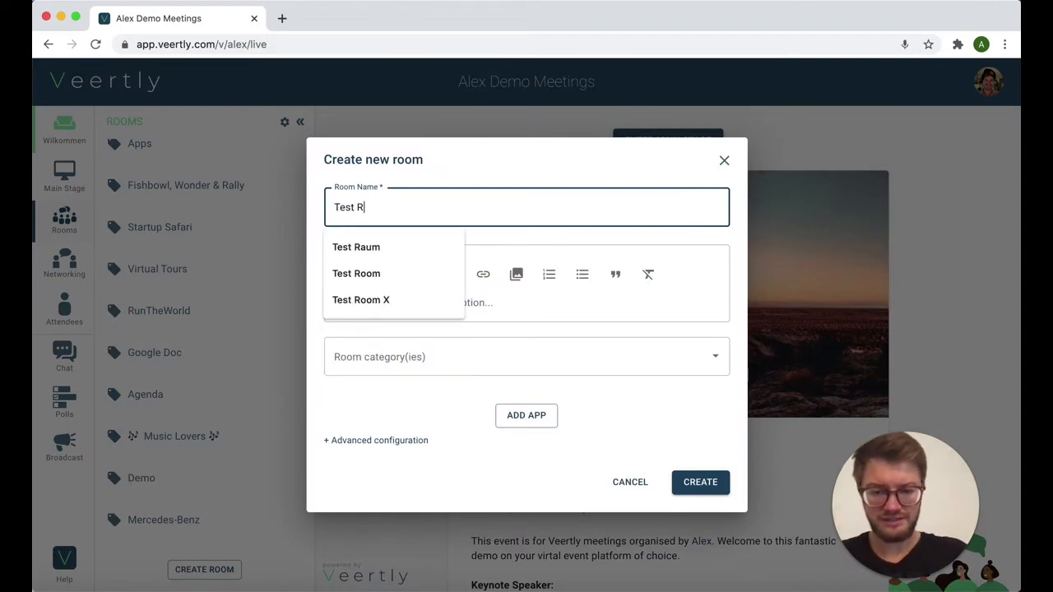
click(553, 309)
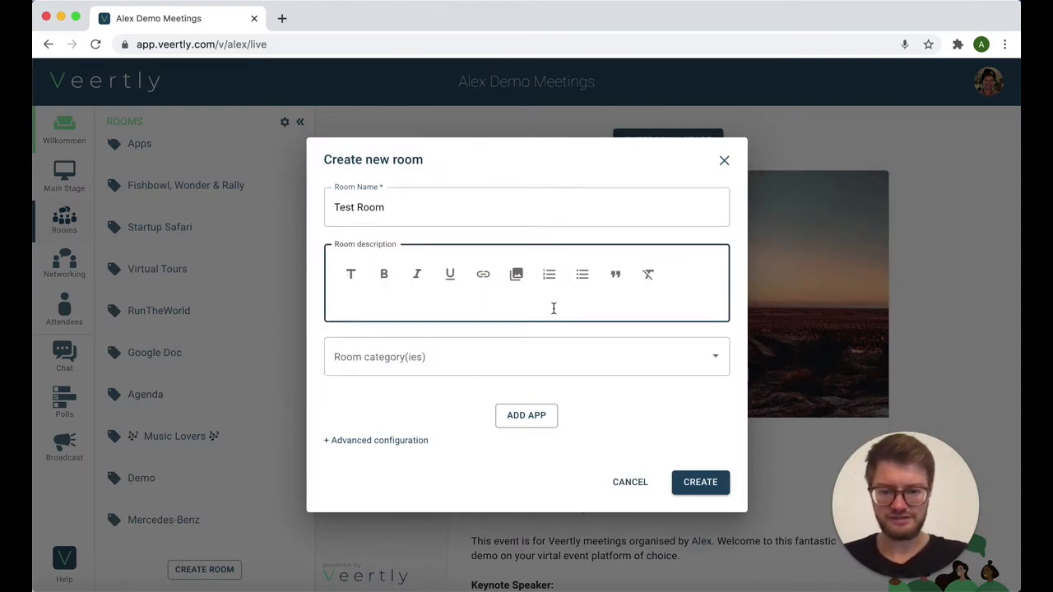
text(Des)
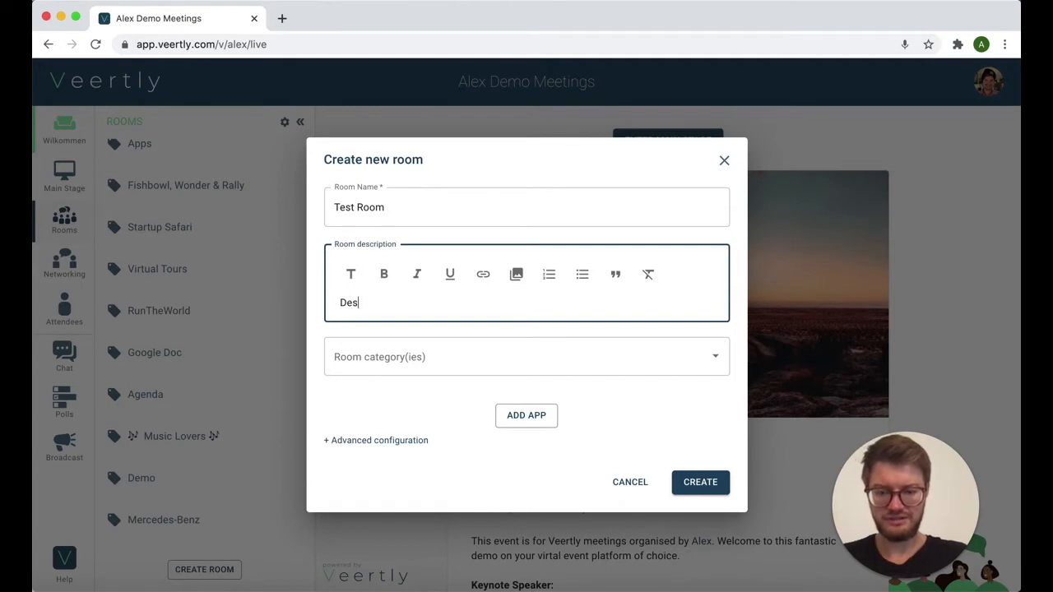
text(cription)
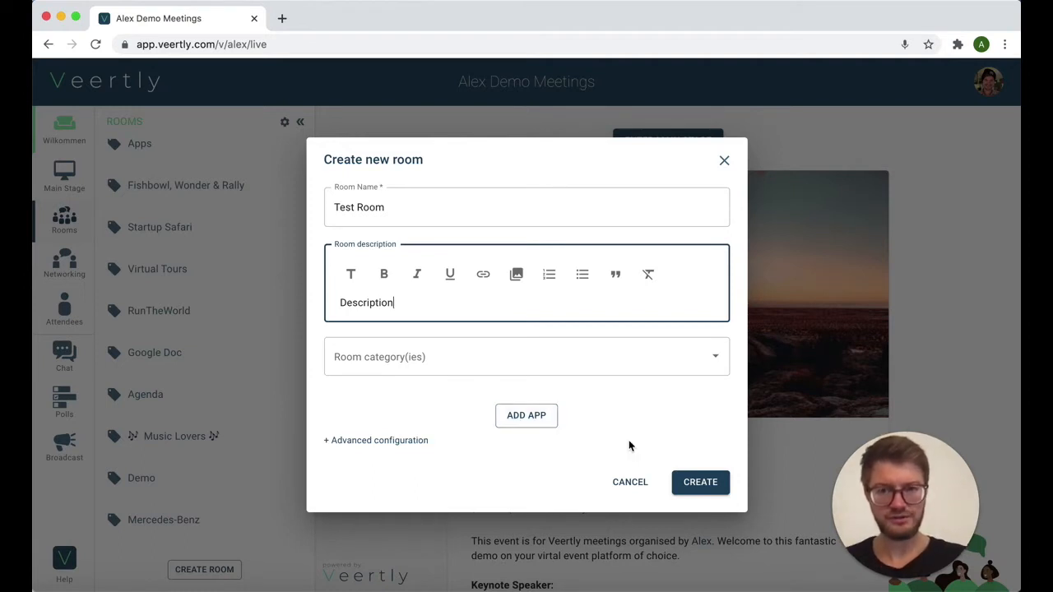
click(698, 483)
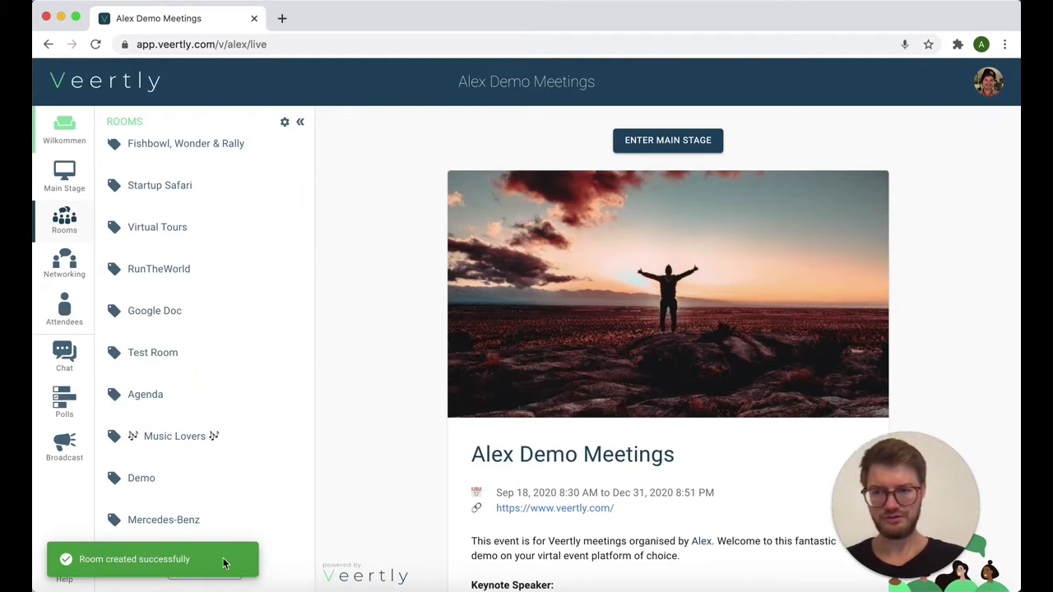
scroll(278, 346, up, 2)
scroll(278, 346, up, 2)
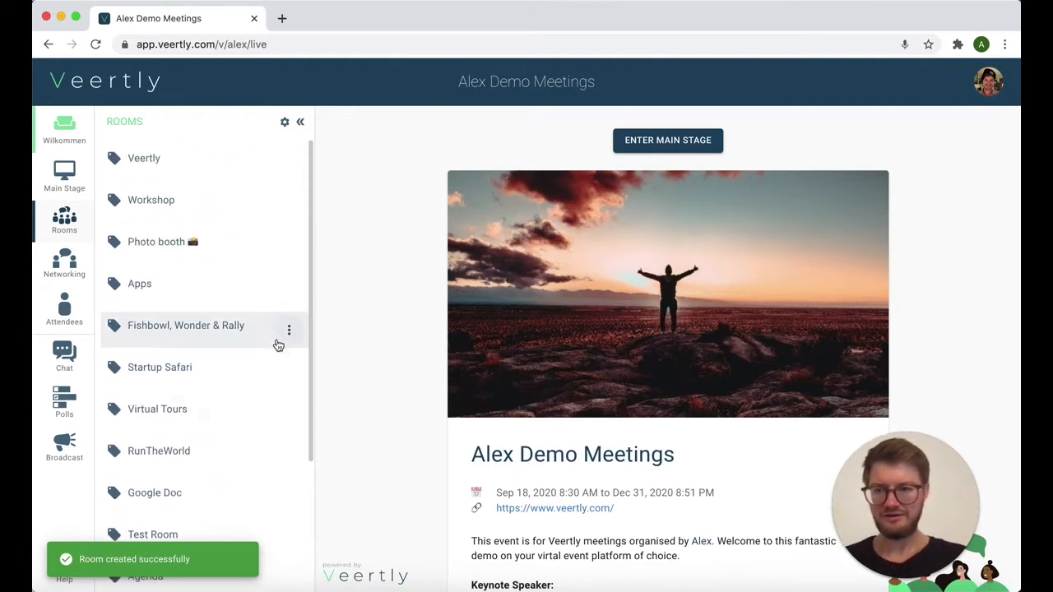
scroll(278, 346, down, 4)
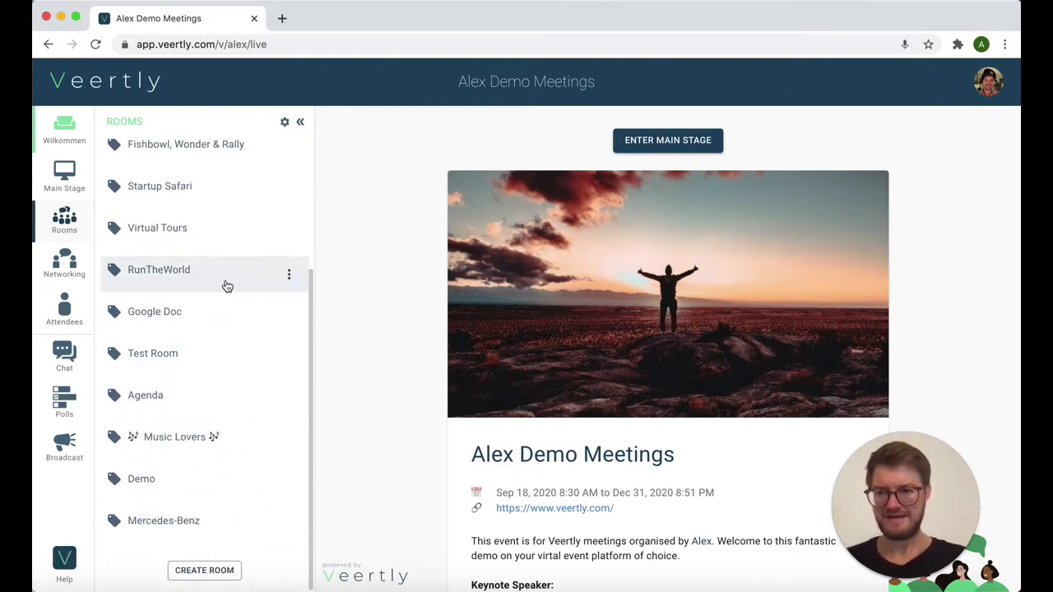
scroll(228, 287, up, 5)
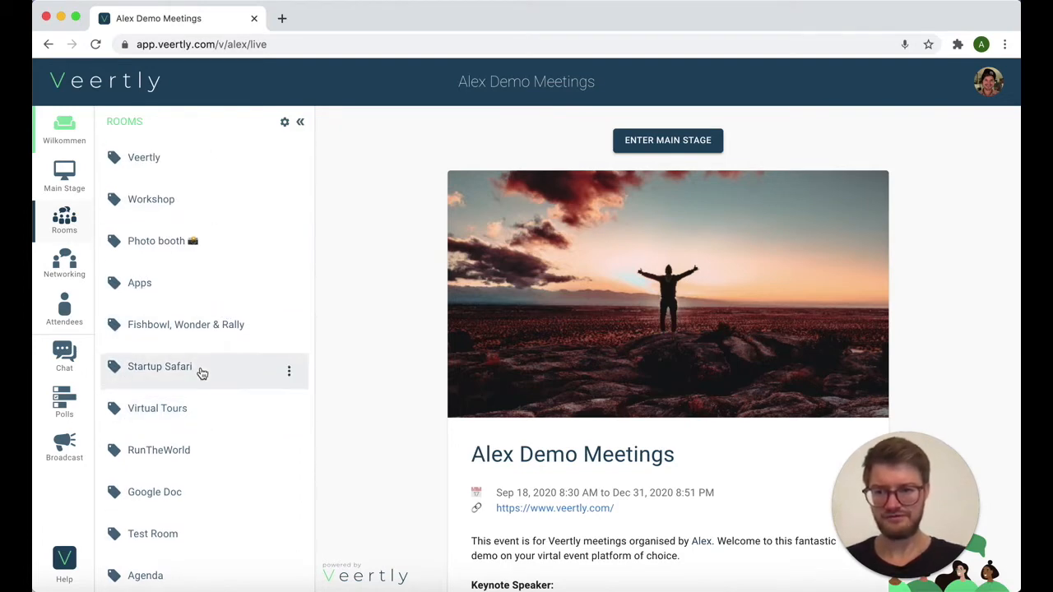
scroll(197, 371, down, 4)
scroll(201, 374, up, 4)
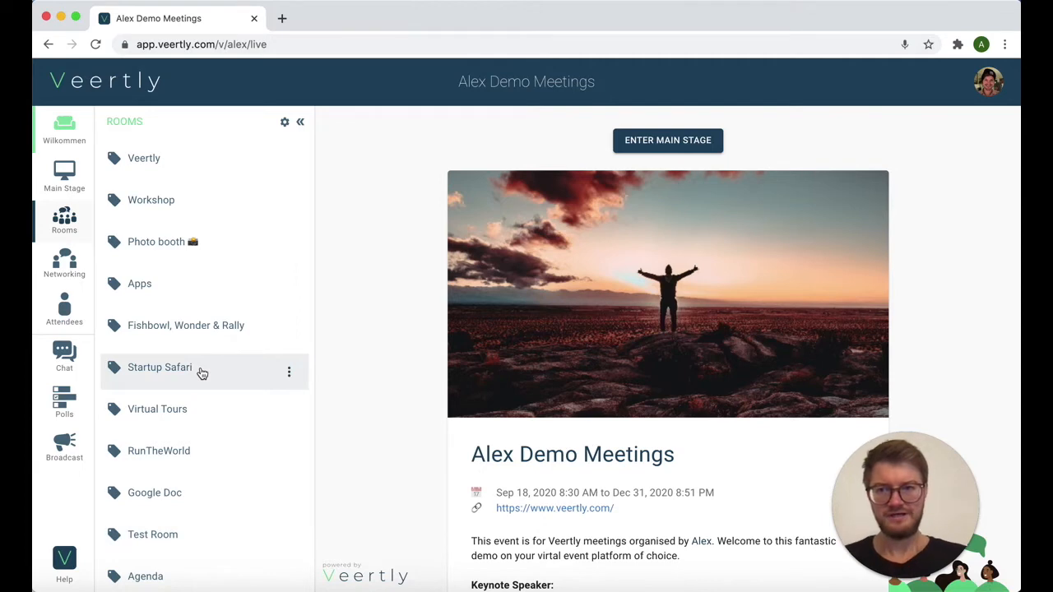
Start a new room category and title it "Sponsor Booths"
click(285, 124)
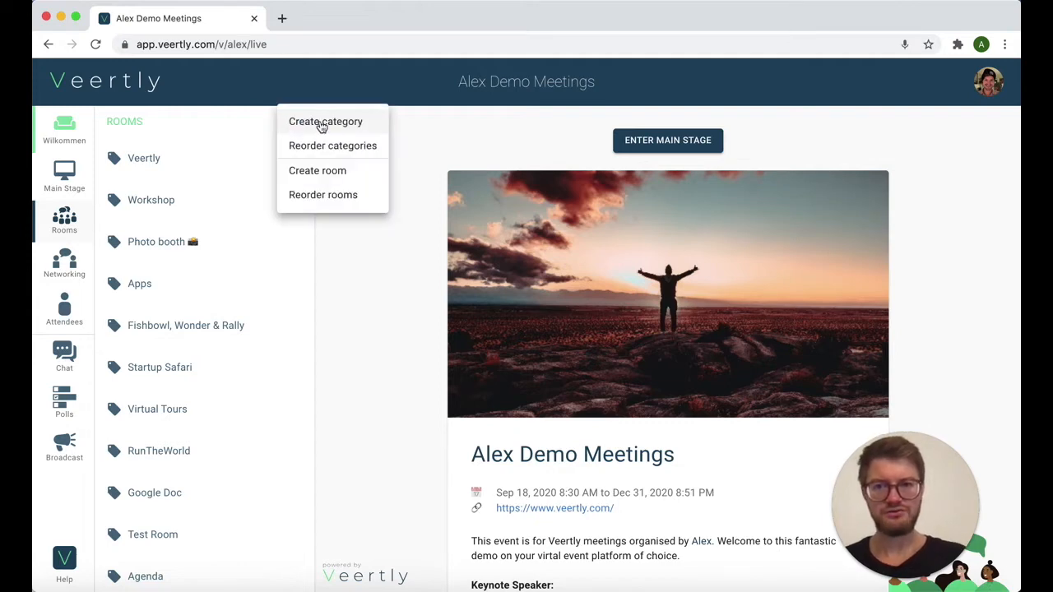
click(325, 121)
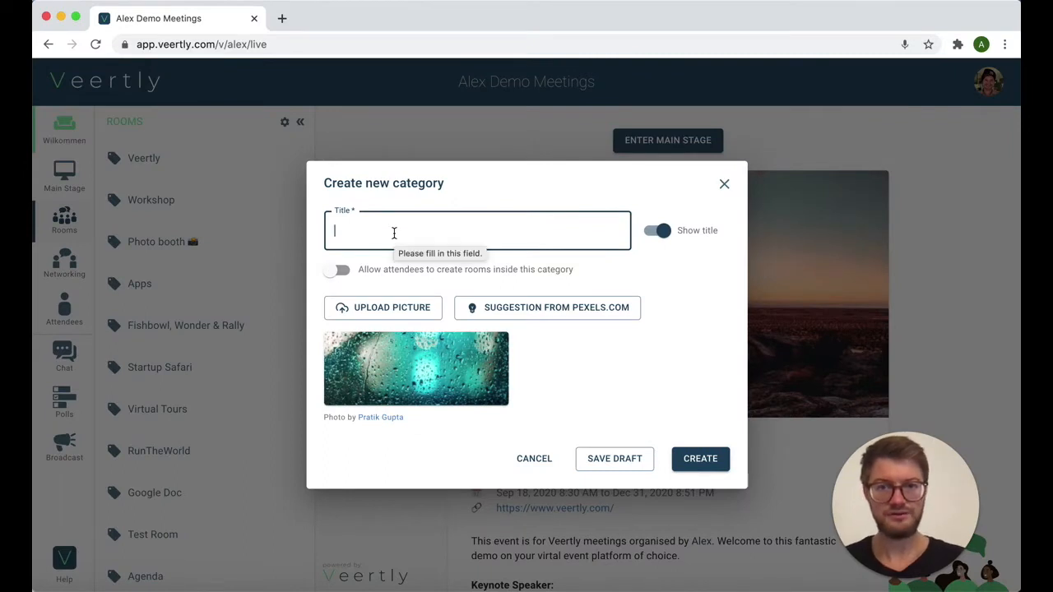
click(394, 233)
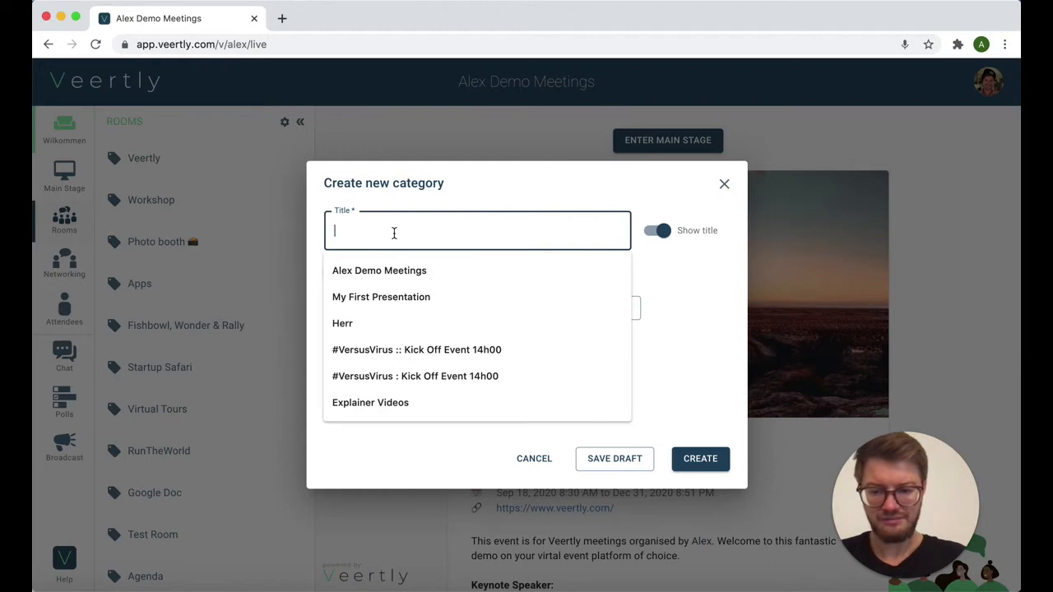
text(Sponso)
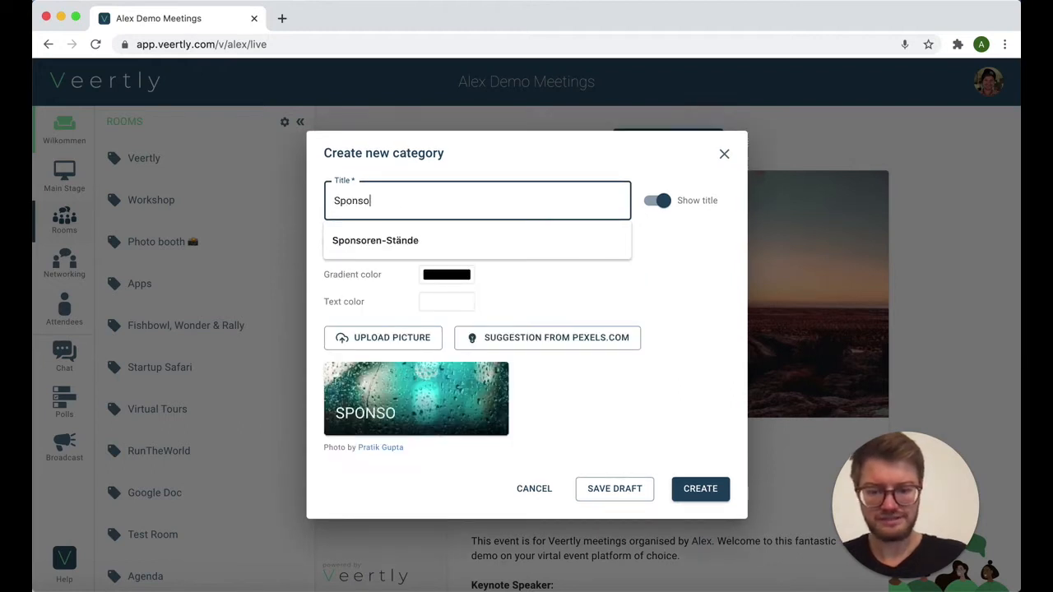
text(r Booths)
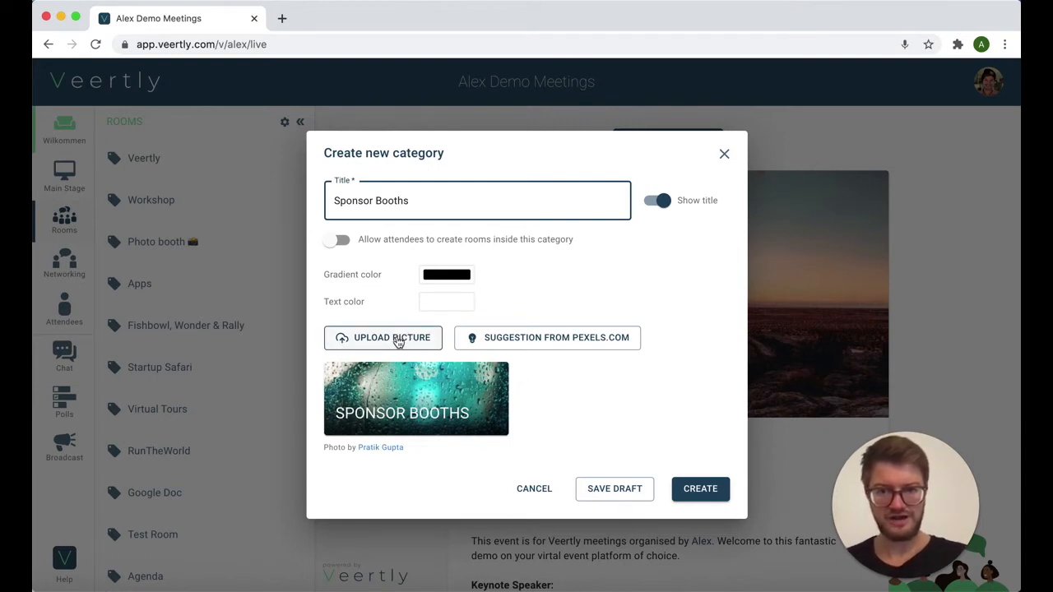
Cycle through the Pexels.com picture suggestions until the category card has the snowy mountain photo
click(535, 340)
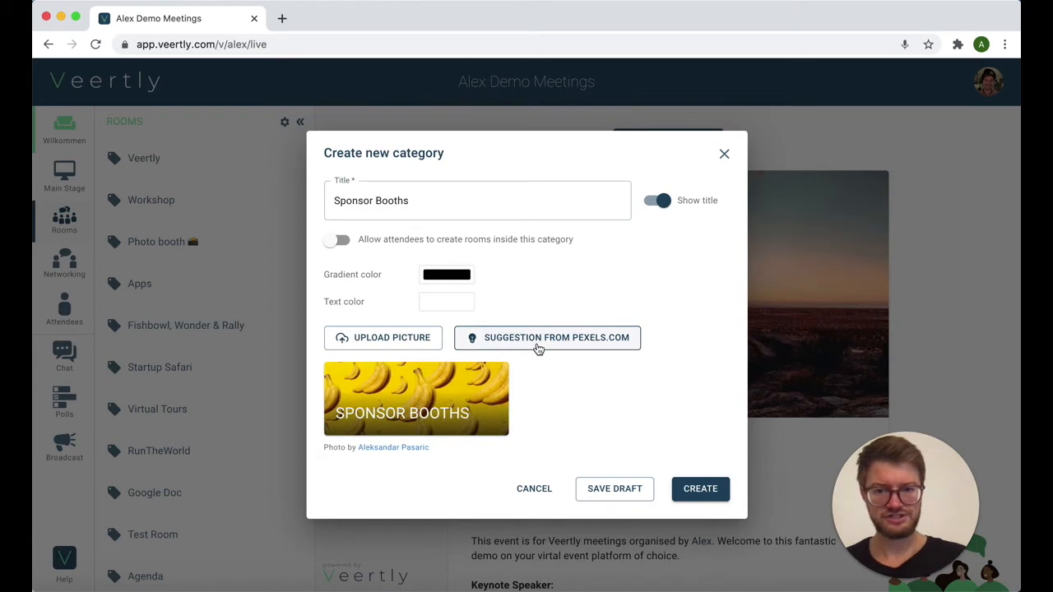
click(538, 345)
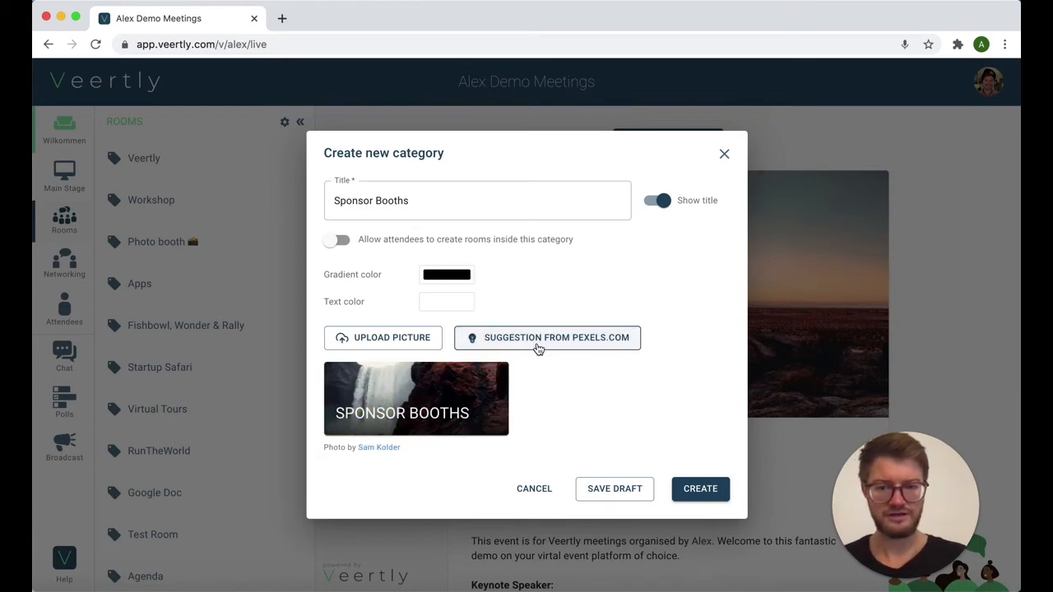
click(537, 347)
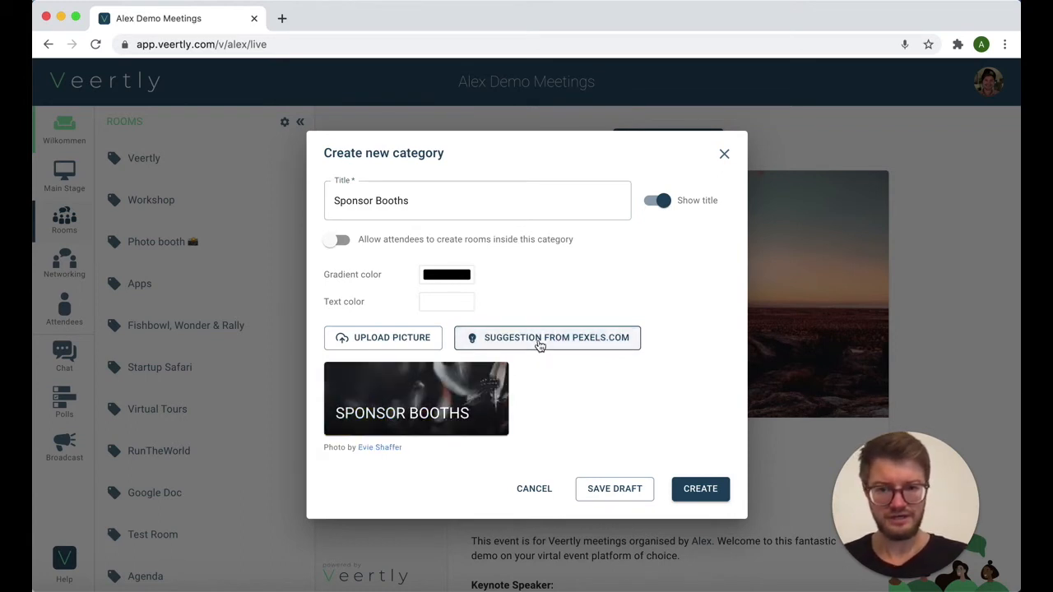
click(540, 345)
click(540, 344)
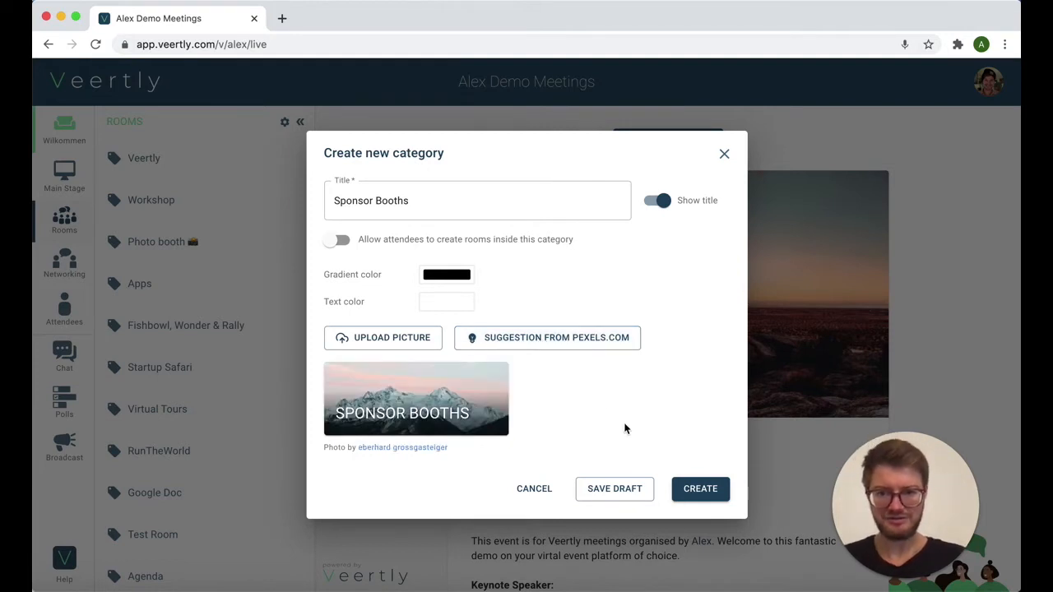
Try hiding the category title and using a red text color, restoring the shown title and white (FFFFFF) text
click(655, 203)
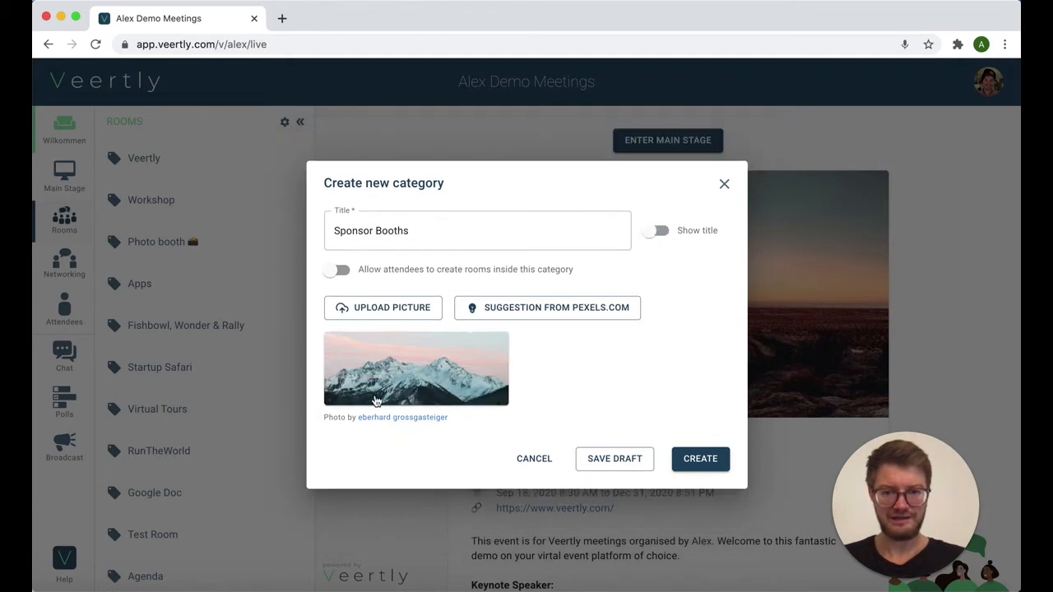
click(662, 233)
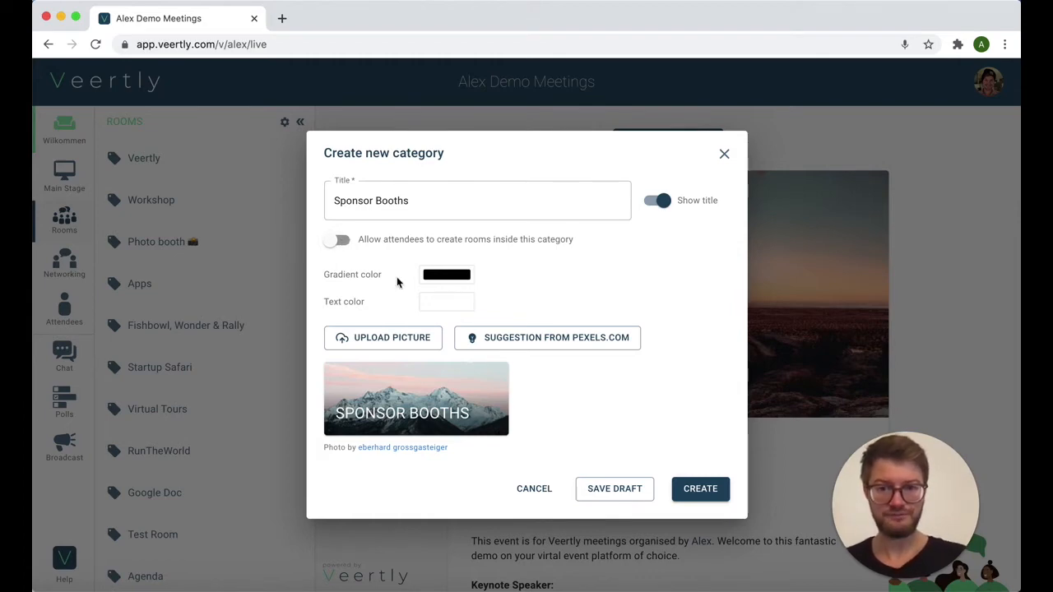
click(439, 300)
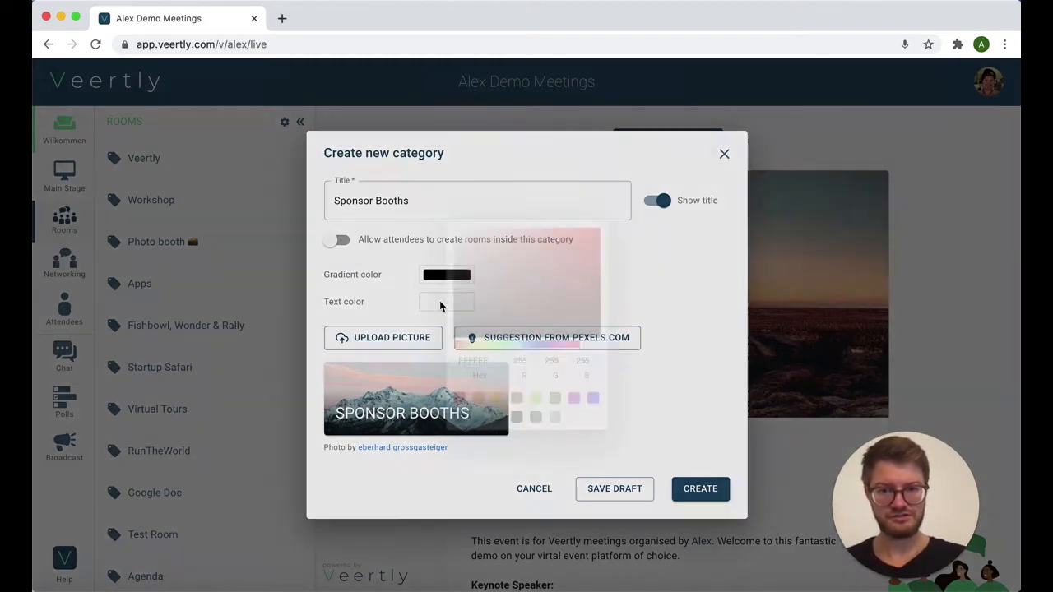
click(566, 264)
click(588, 248)
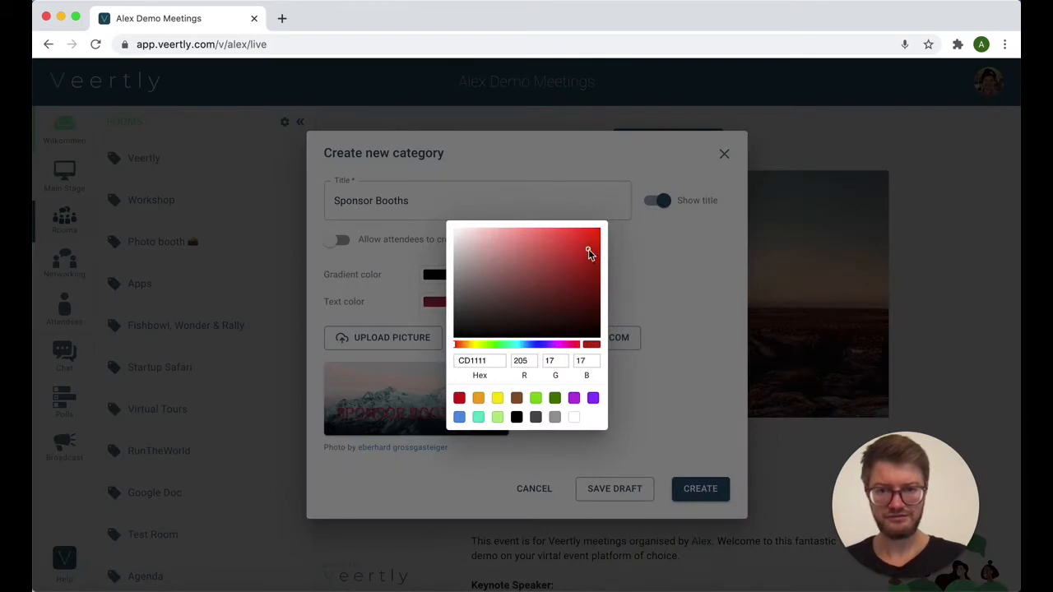
click(574, 418)
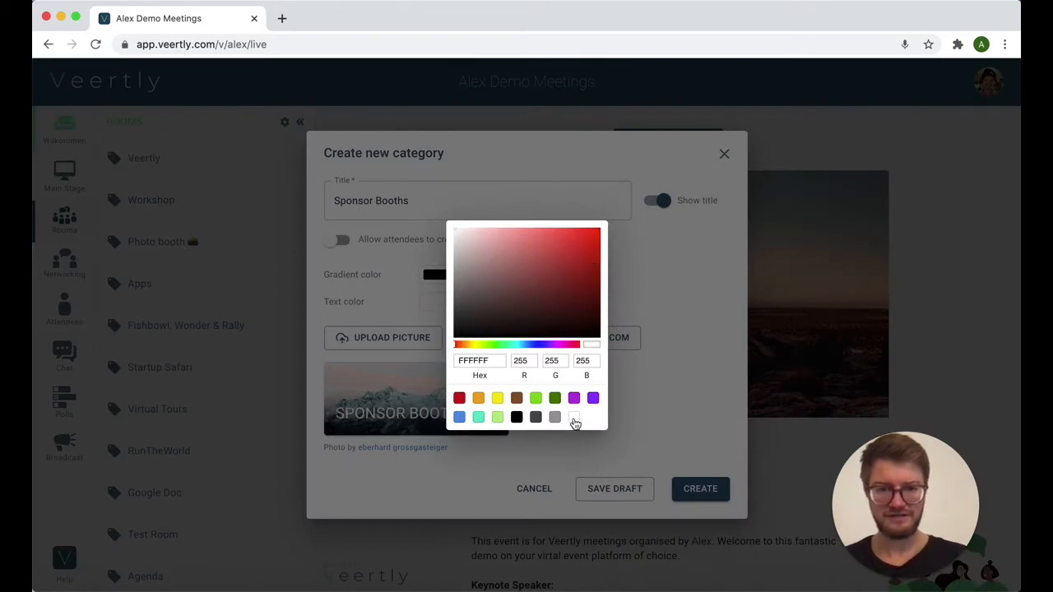
click(689, 319)
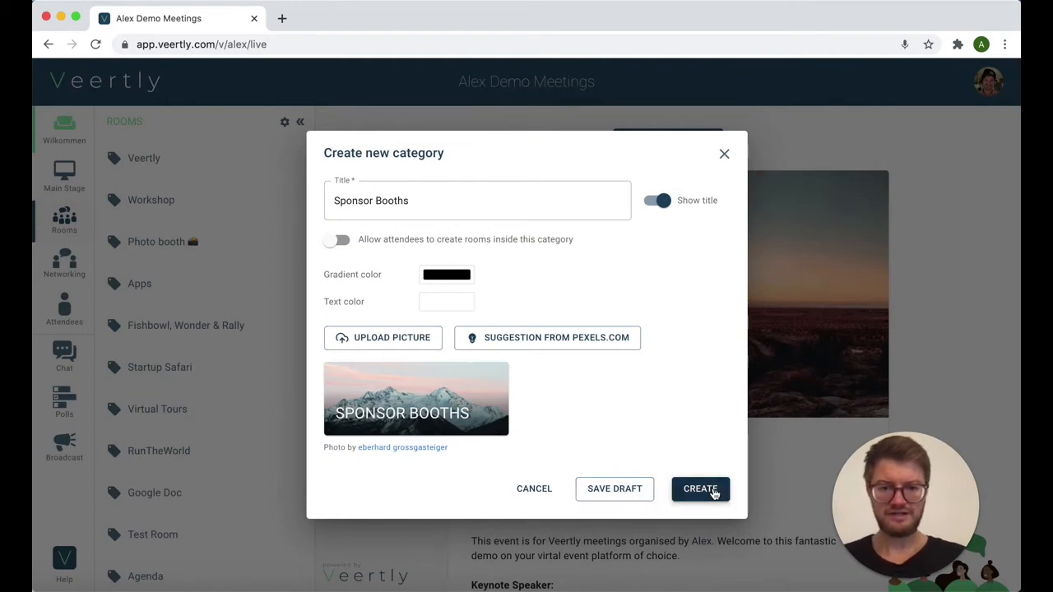
Save the Sponsor Booths category as a draft and unhide it in the room list
click(618, 490)
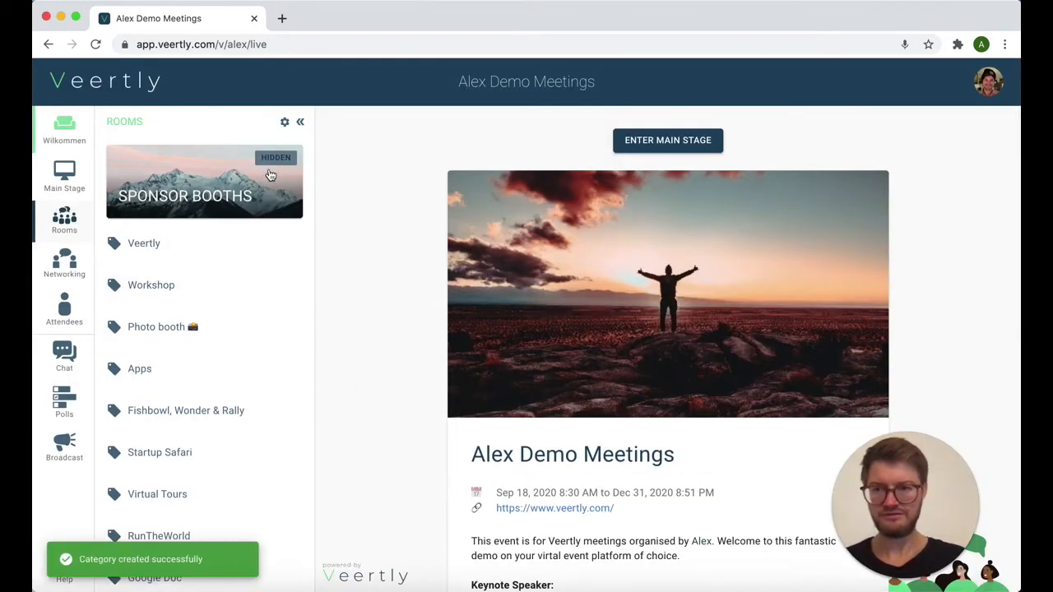
right_click(212, 175)
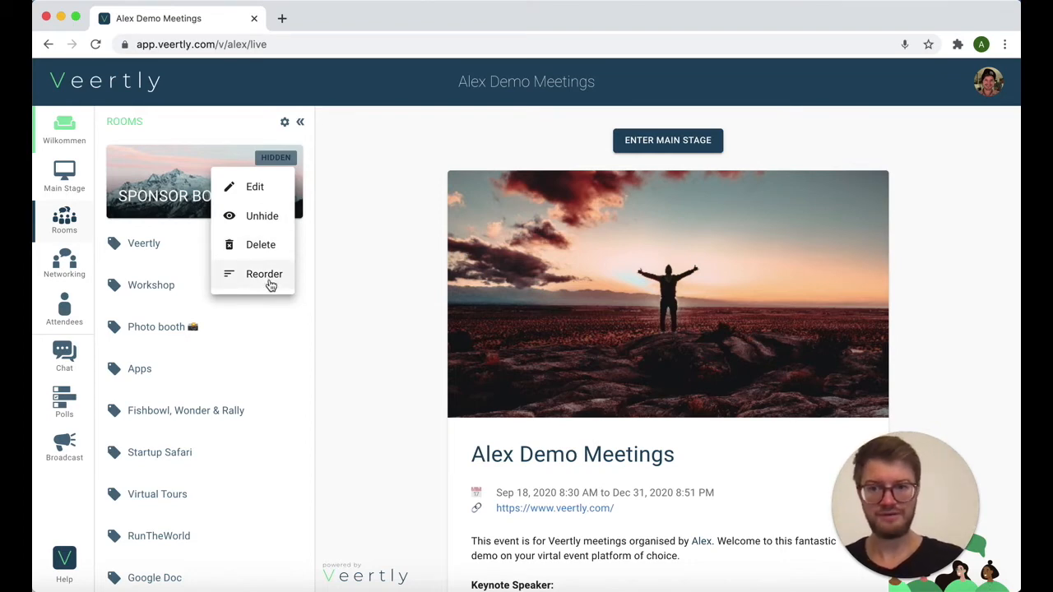
click(268, 216)
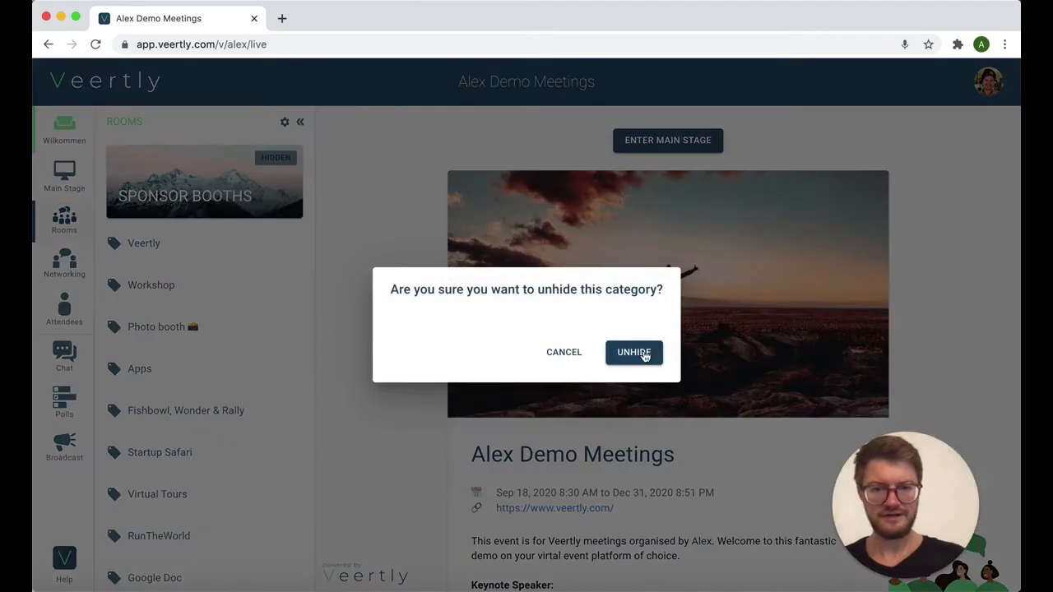
click(654, 356)
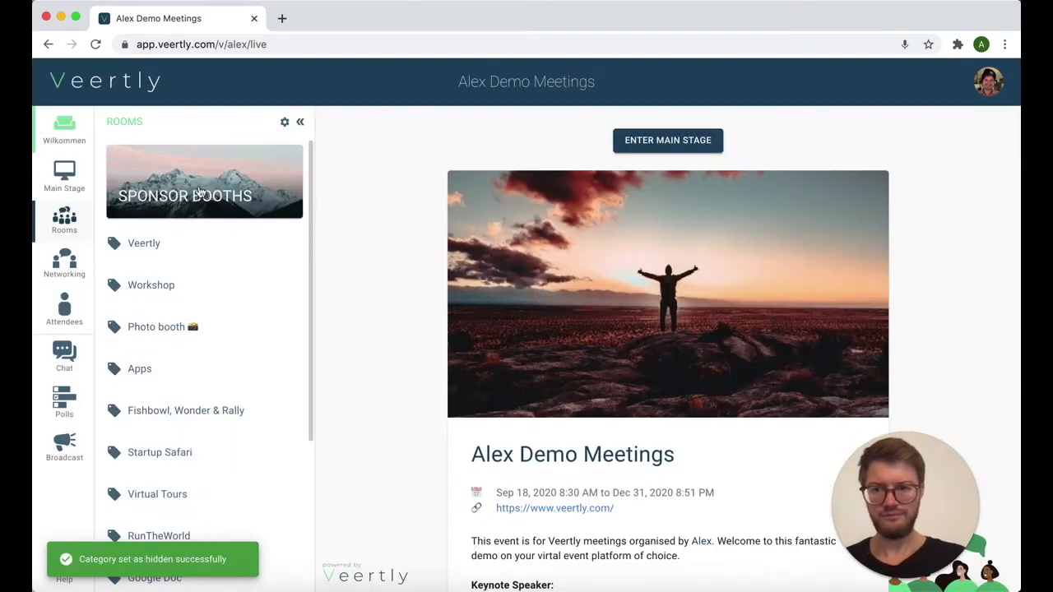
View the contents of the Sponsor Booths category, return to the room list and look through the existing rooms
click(218, 178)
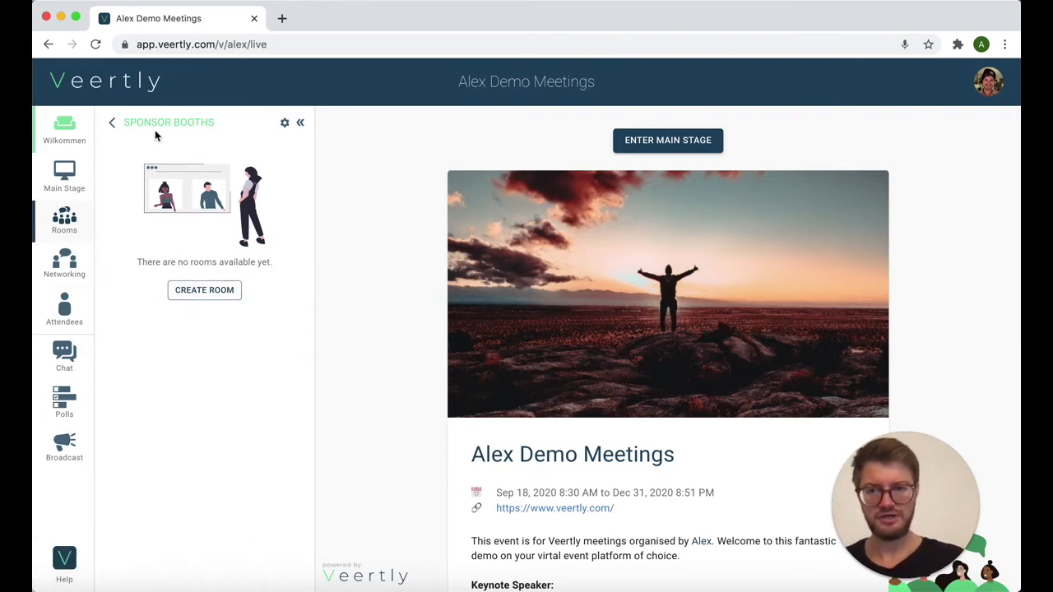
click(115, 124)
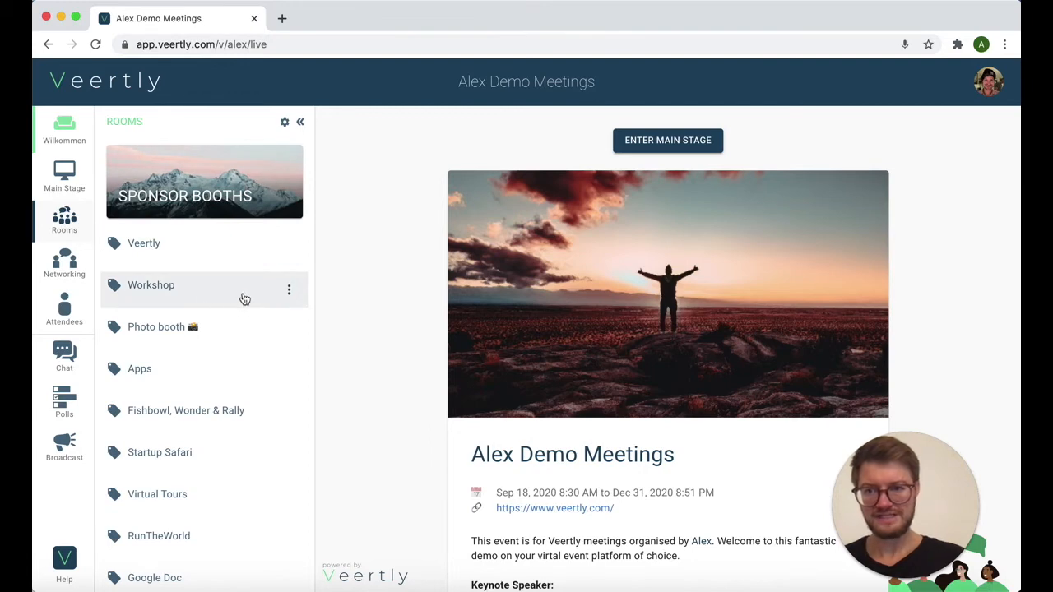
scroll(249, 304, down, 2)
scroll(251, 303, down, 5)
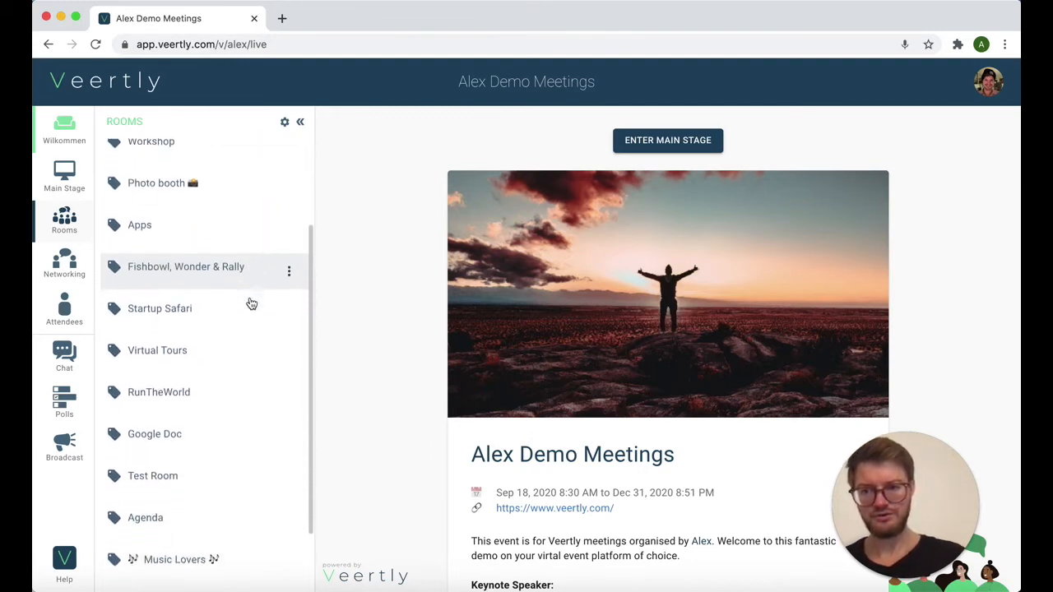
scroll(251, 303, up, 4)
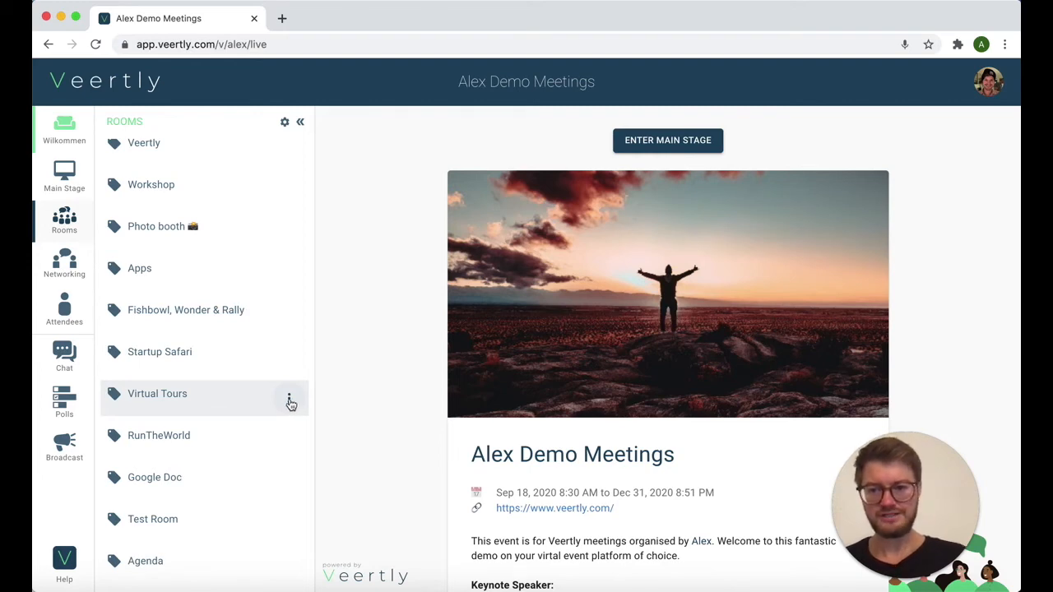
Assign the Virtual Tours room to the Sponsor Booths category and save the room
click(290, 401)
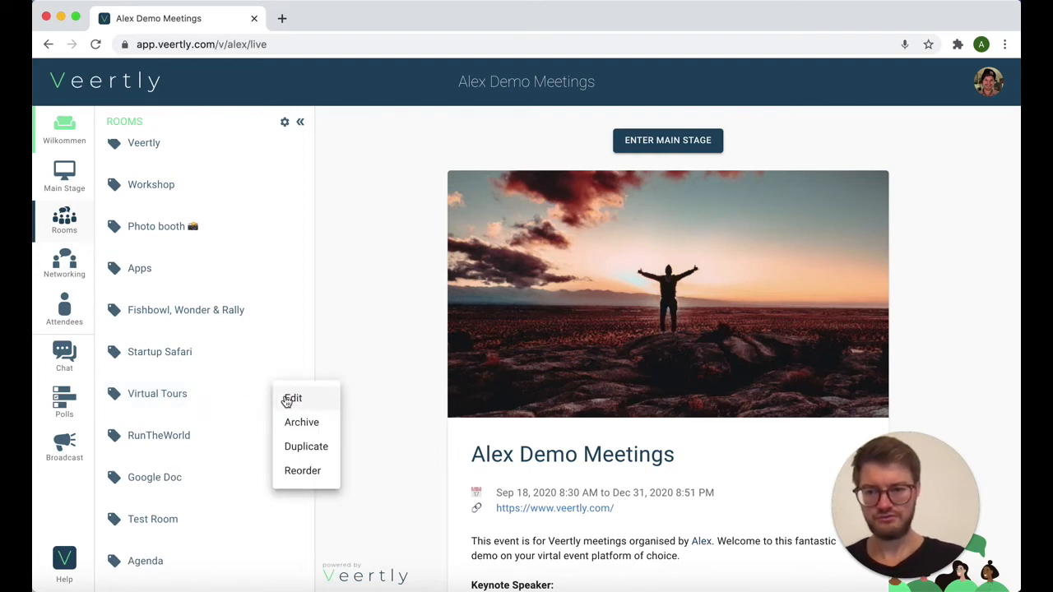
click(291, 399)
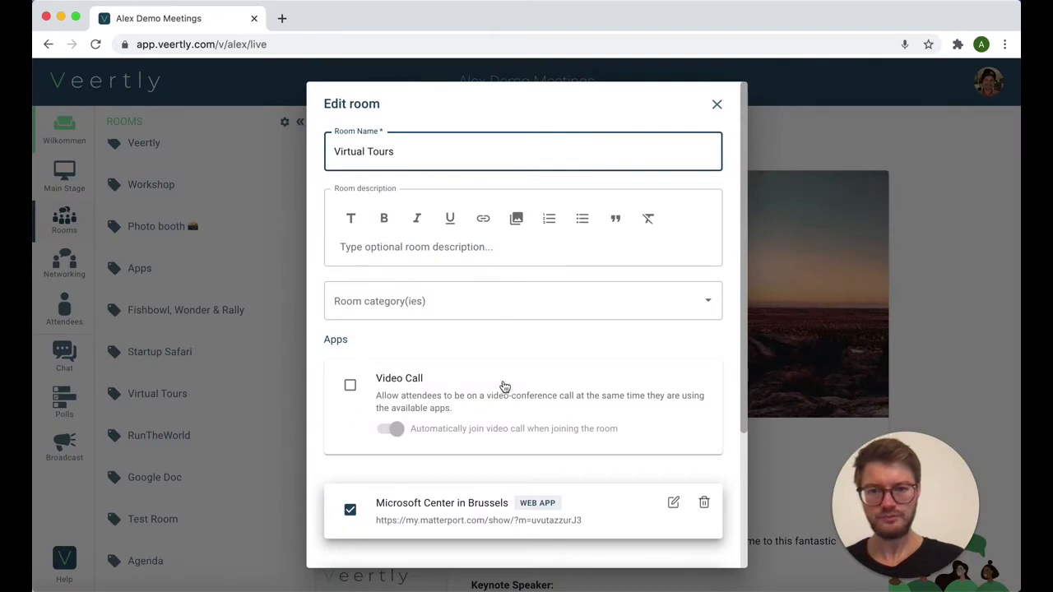
click(450, 306)
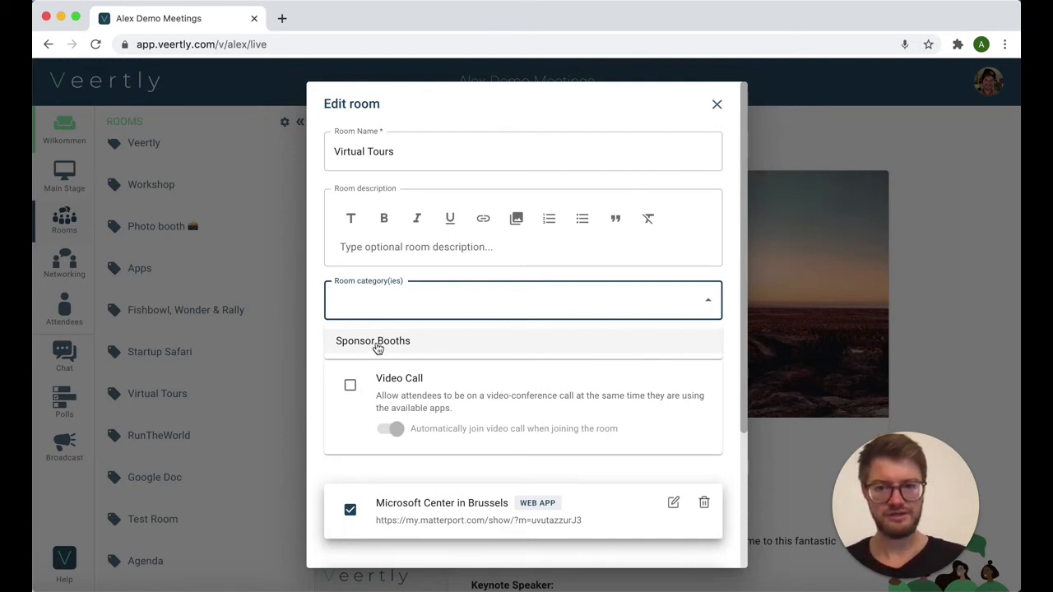
click(377, 347)
scroll(575, 354, down, 5)
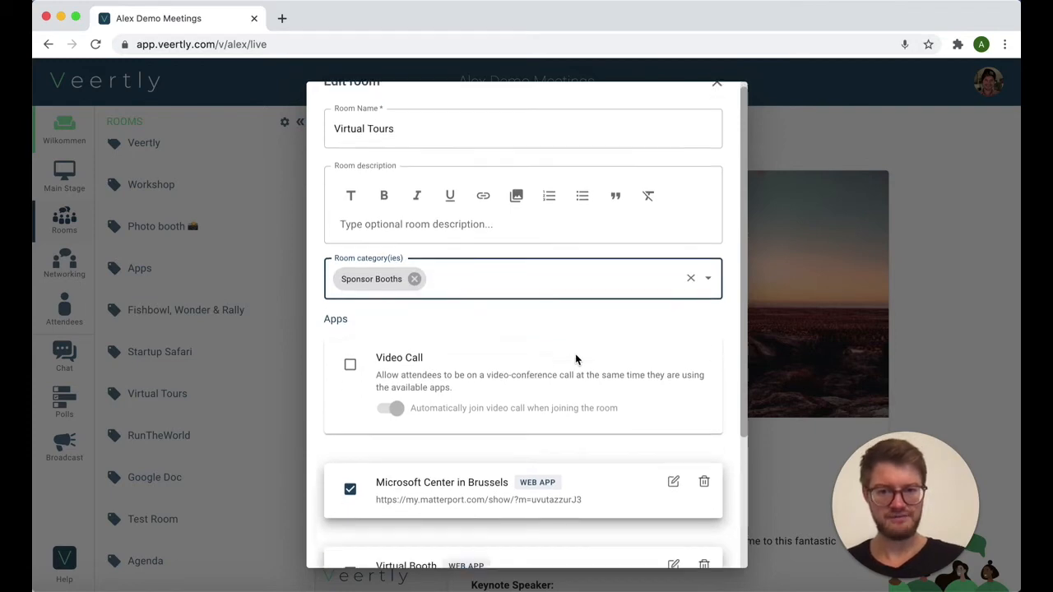
click(697, 538)
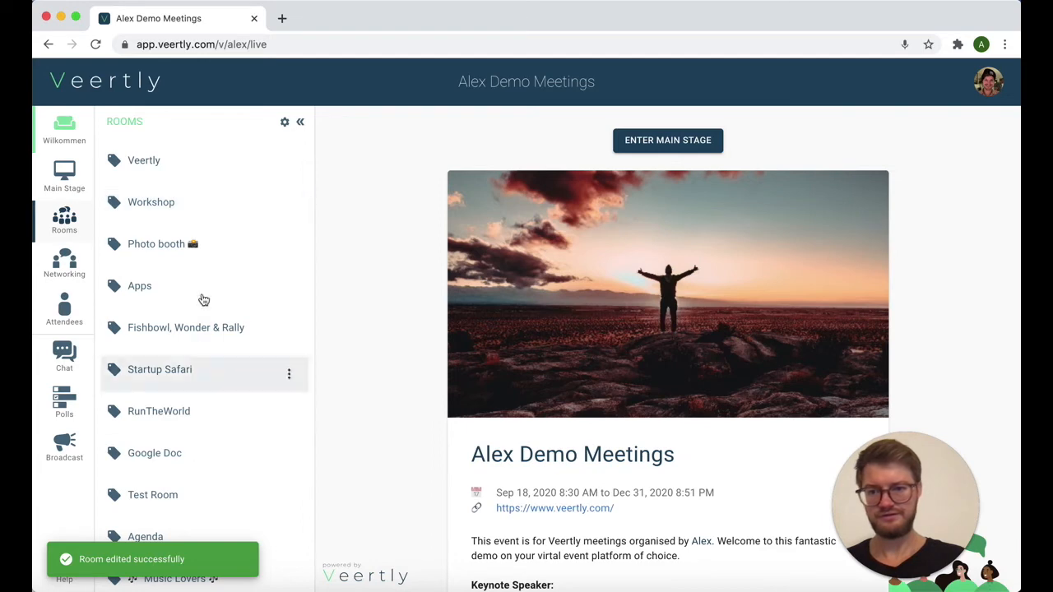
View the rooms inside the Sponsor Booths category and return to the full room list
scroll(203, 352, up, 2)
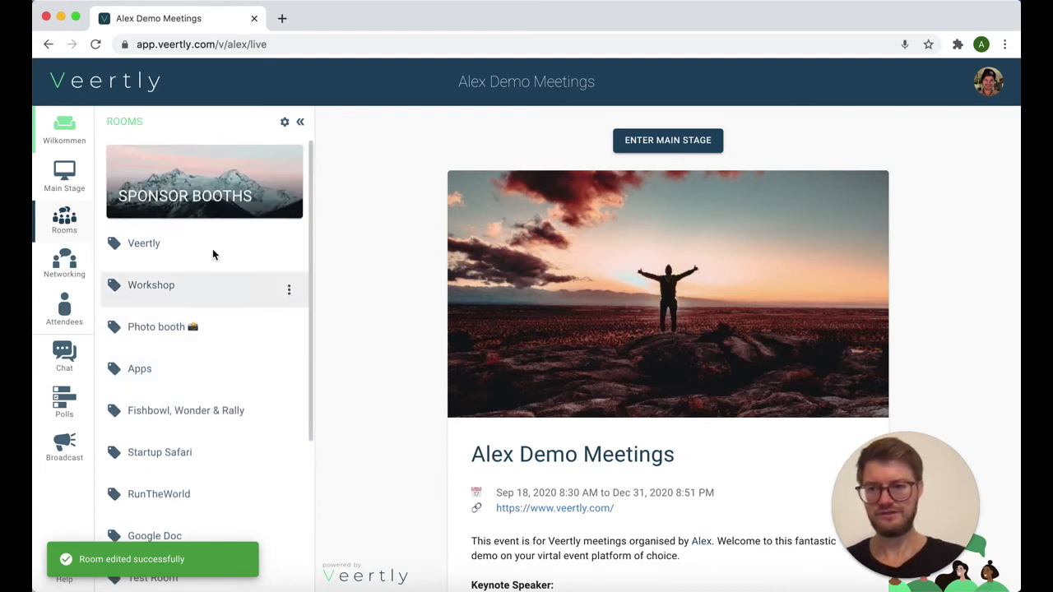
click(207, 192)
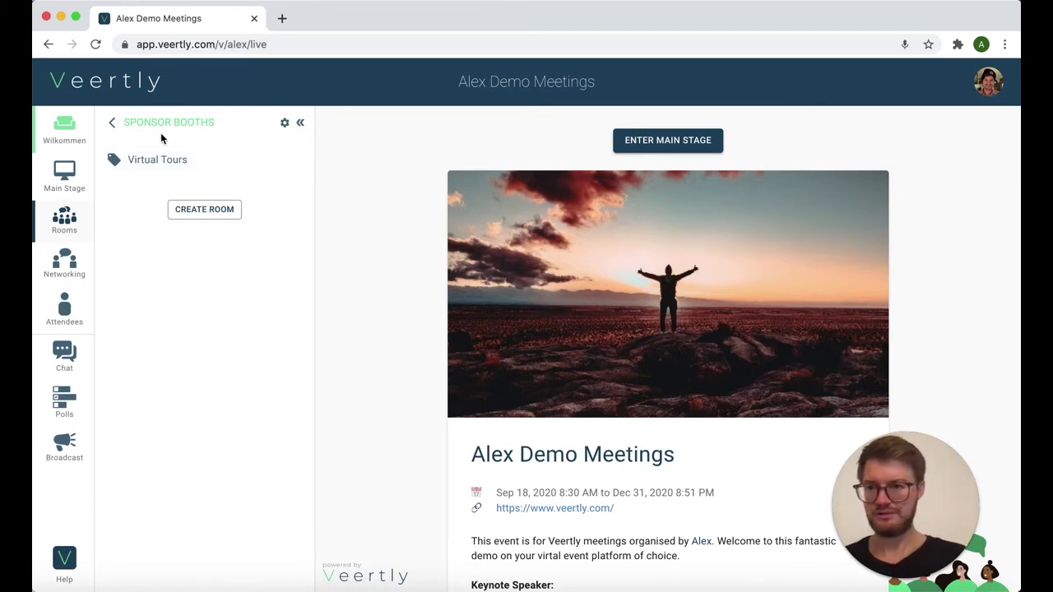
click(113, 123)
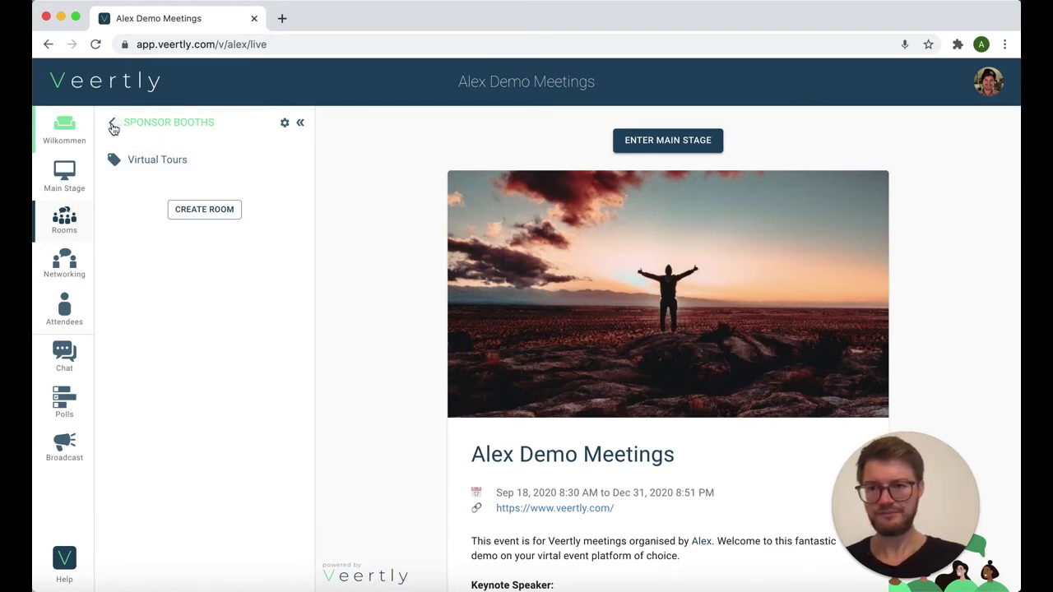
Create a room category titled Fun Games with the jellyfish photo suggested from Pexels.com
click(280, 122)
click(317, 122)
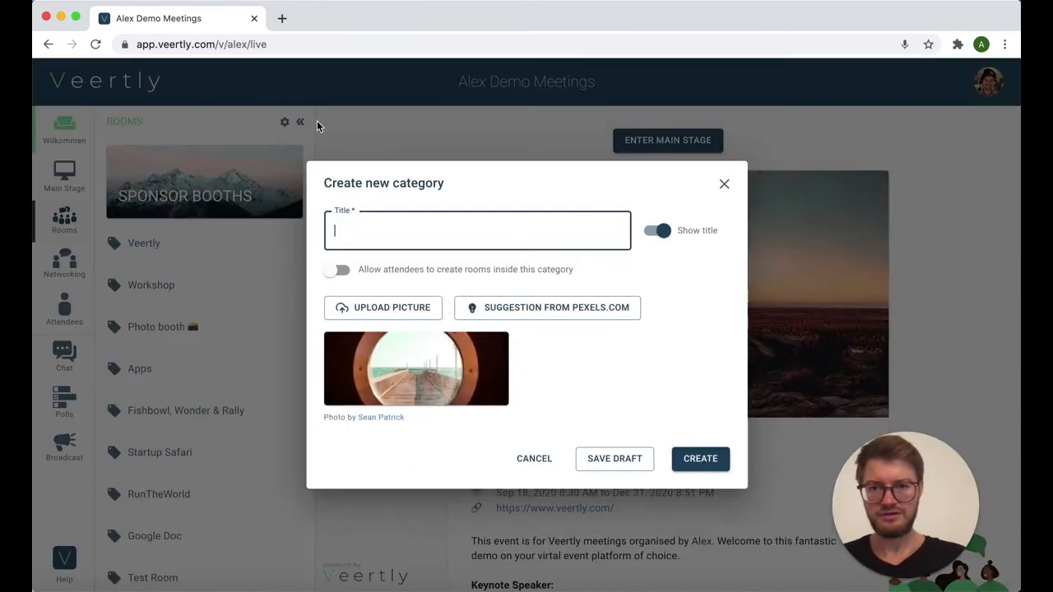
text(Fun Games)
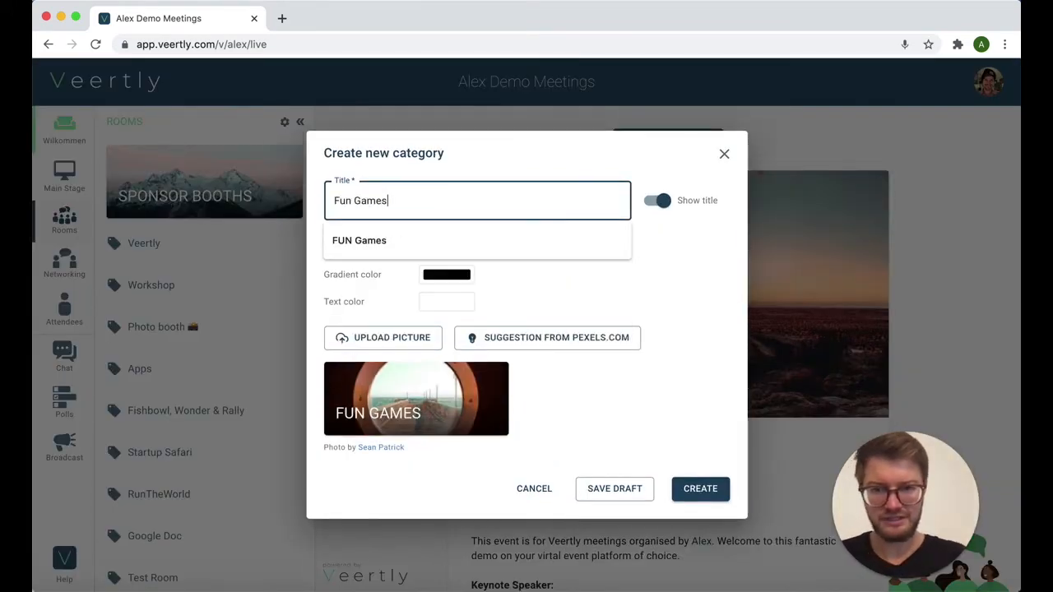
click(517, 343)
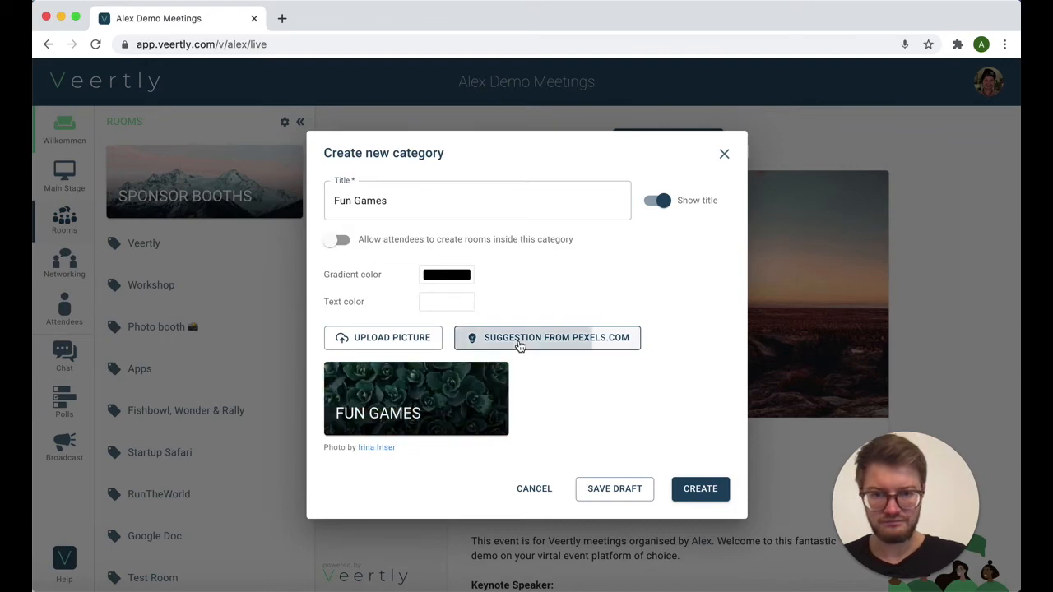
click(519, 343)
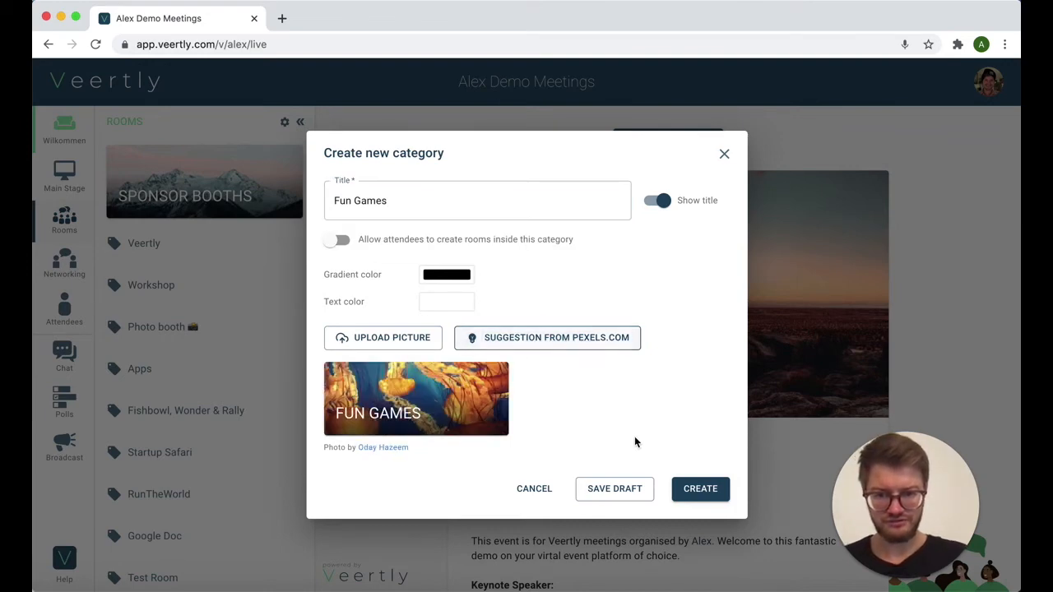
click(710, 498)
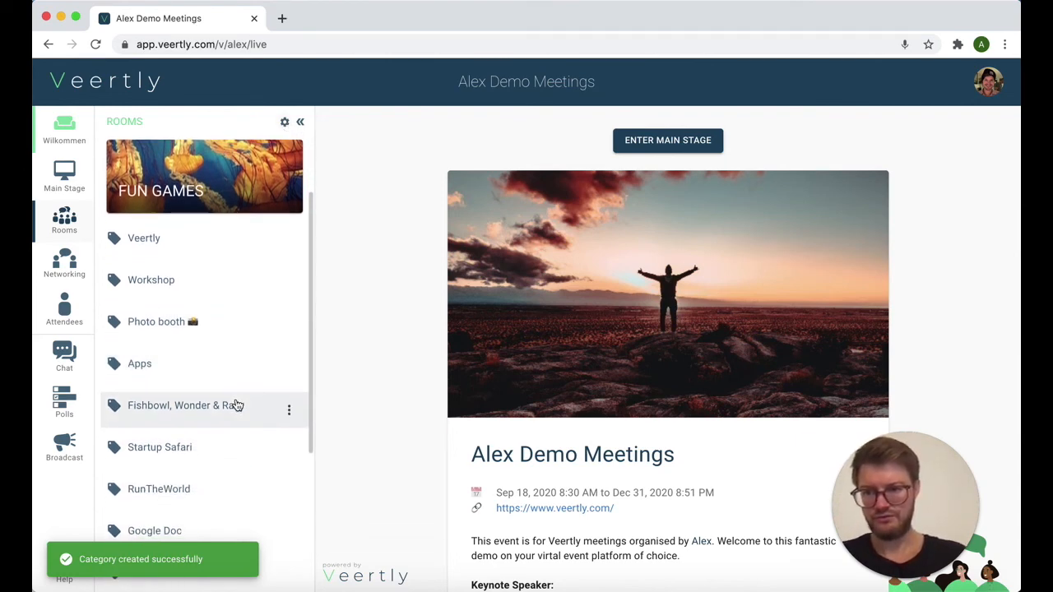
Assign the Music Lovers room to both the Fun Games and Sponsor Booths categories and save the room
scroll(255, 301, down, 3)
scroll(256, 301, down, 4)
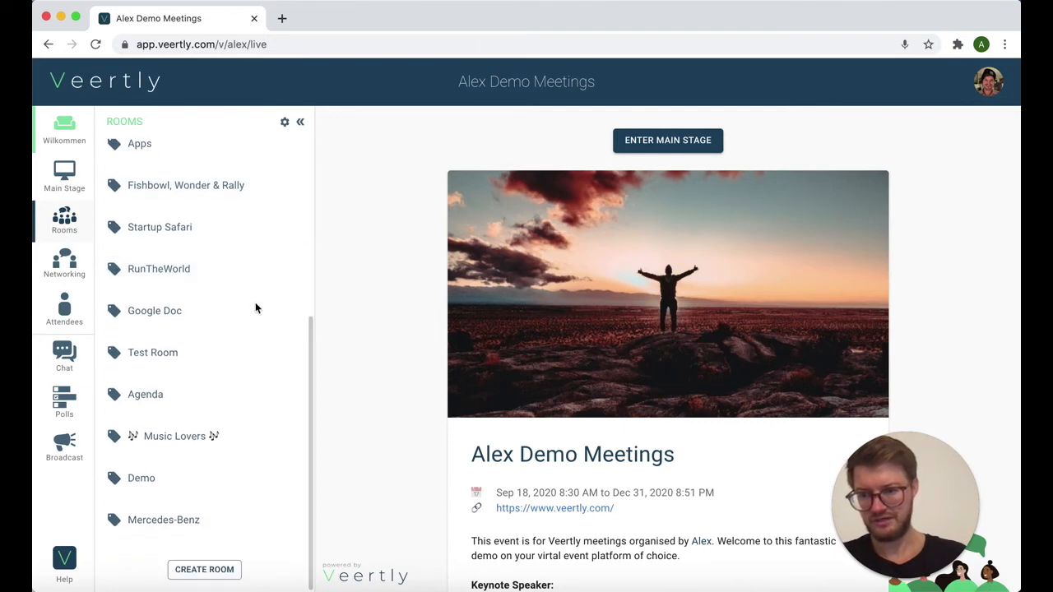
click(288, 440)
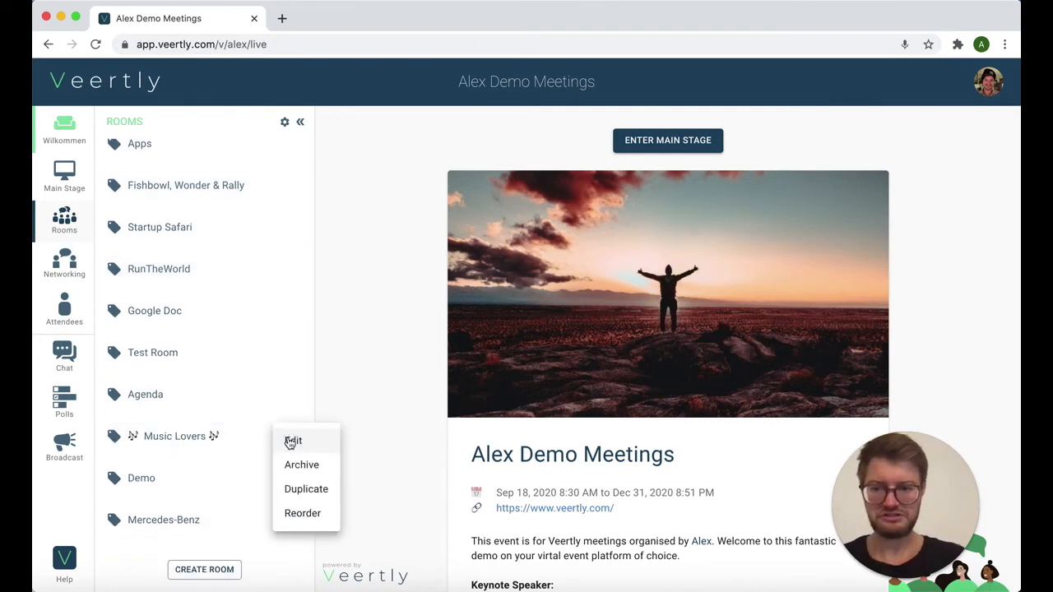
click(310, 444)
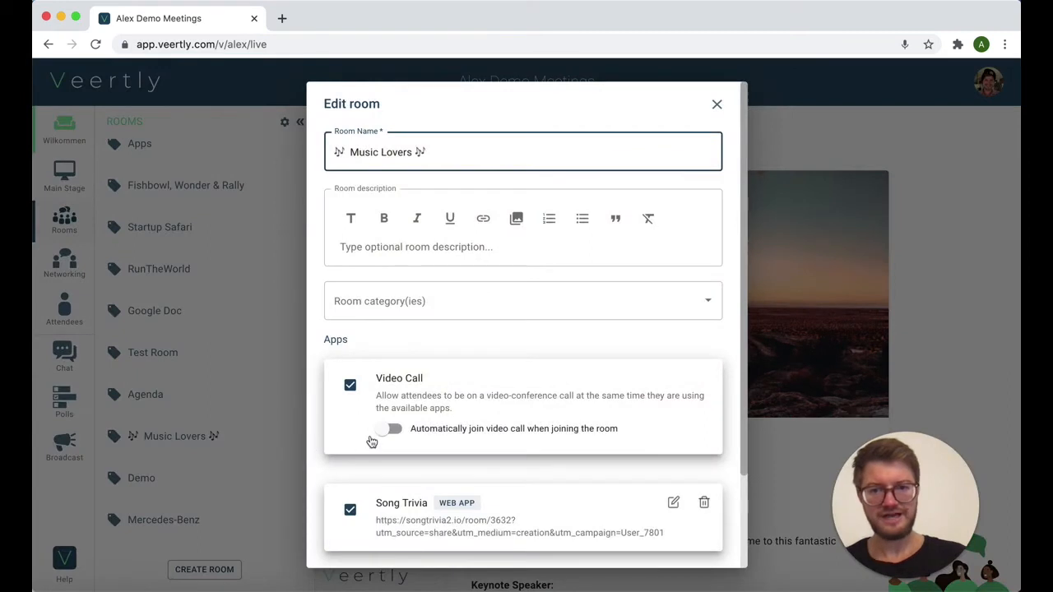
click(486, 307)
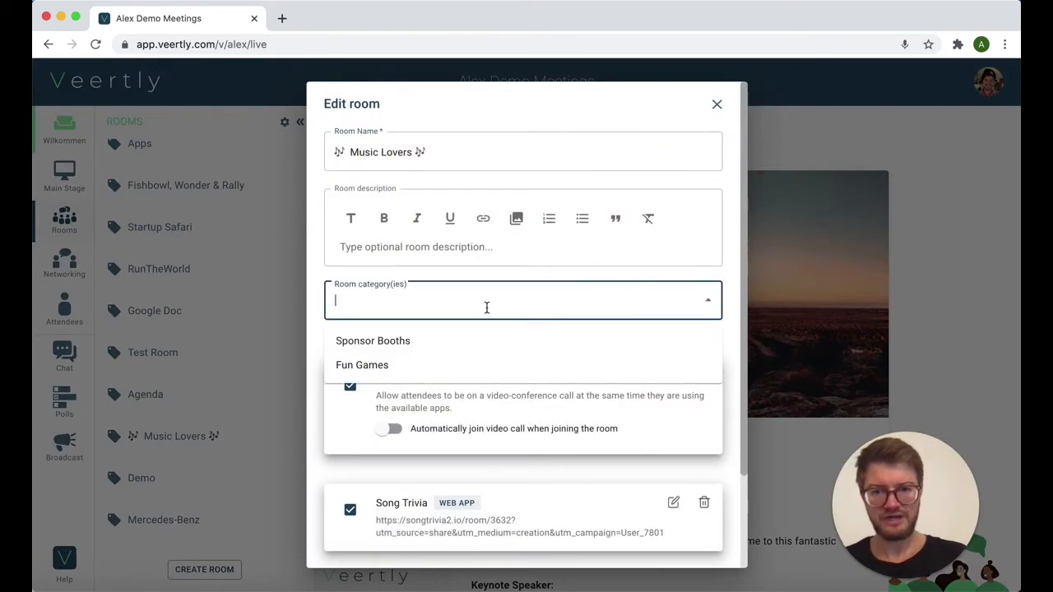
click(387, 365)
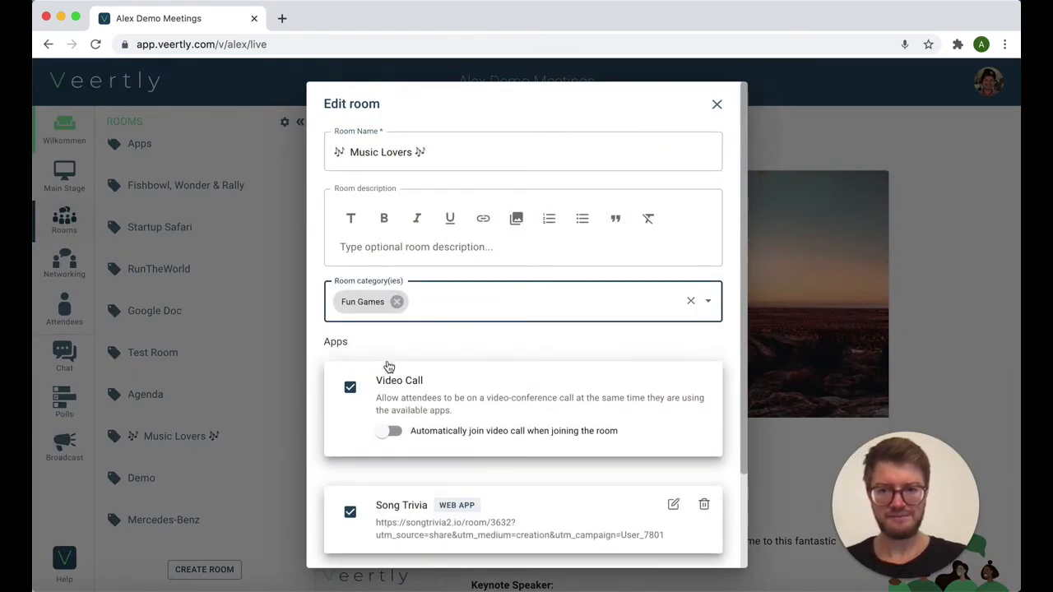
click(465, 307)
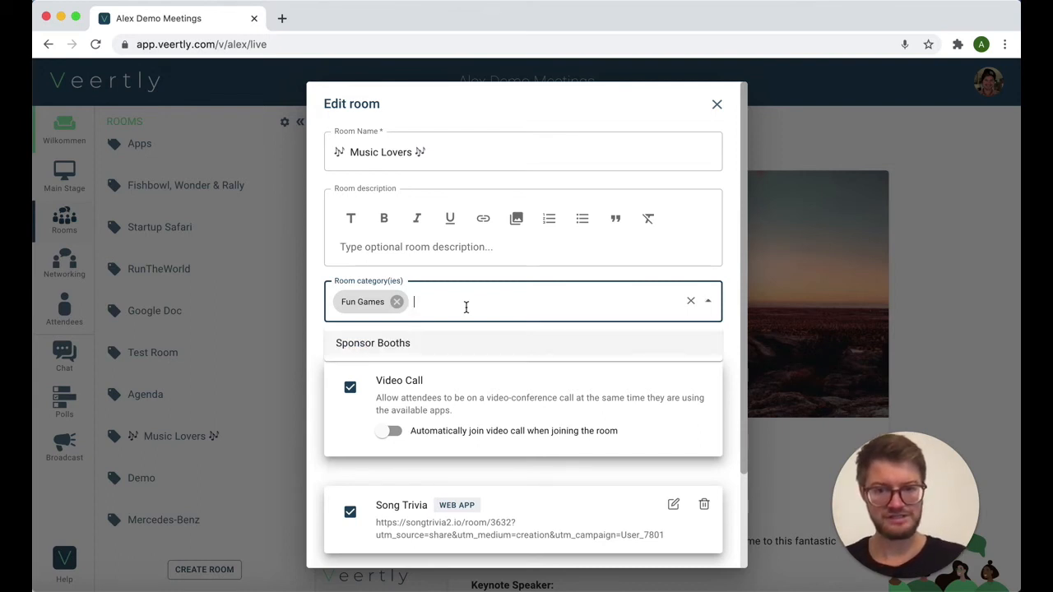
click(389, 346)
scroll(621, 354, down, 3)
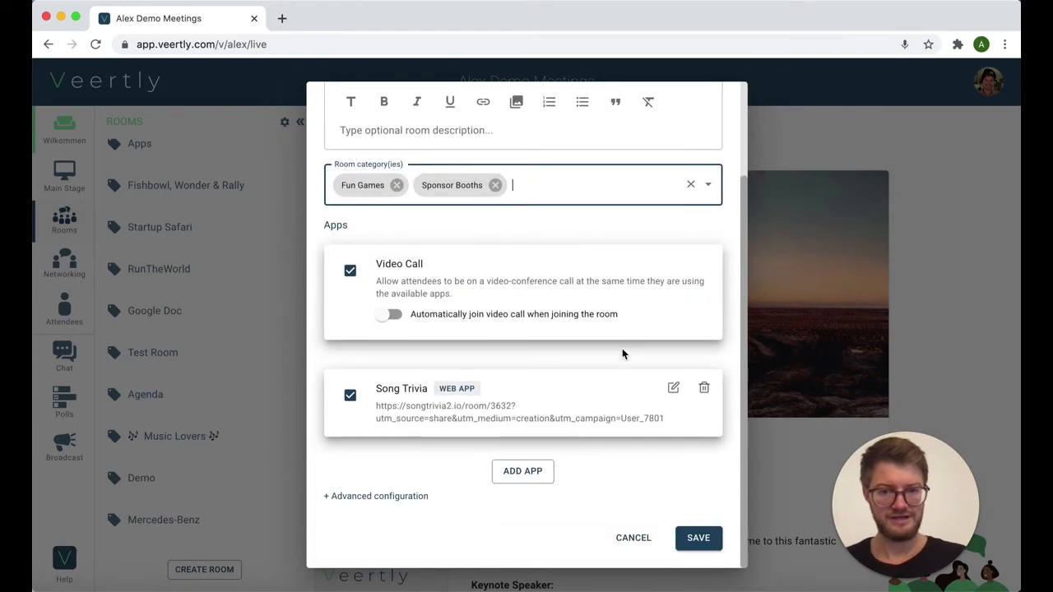
click(713, 539)
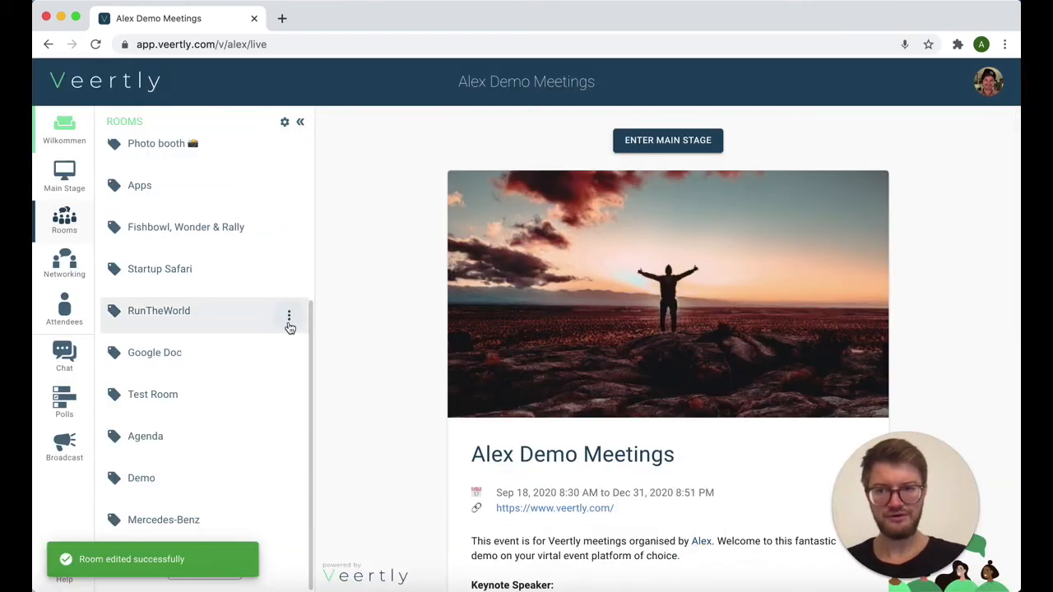
View the rooms inside the Fun Games and Sponsor Booths categories in turn, returning to the full room list
scroll(223, 386, up, 5)
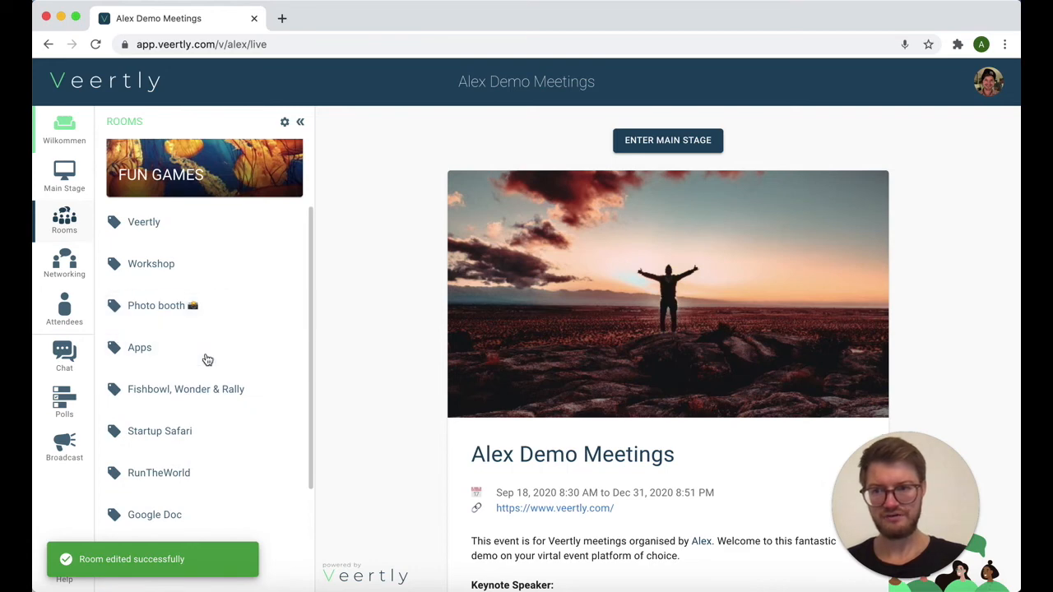
click(197, 265)
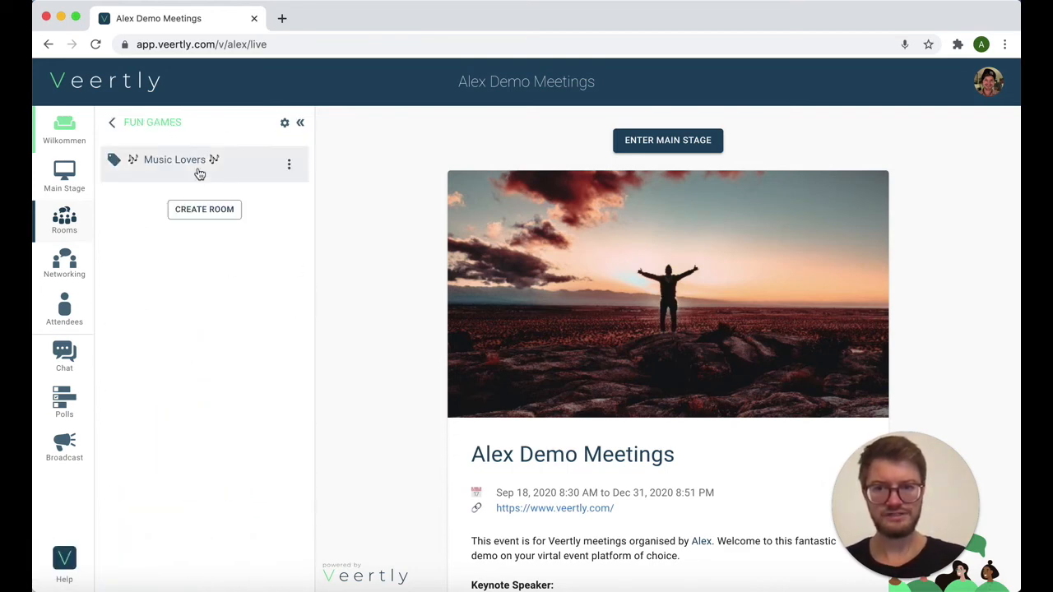
click(112, 121)
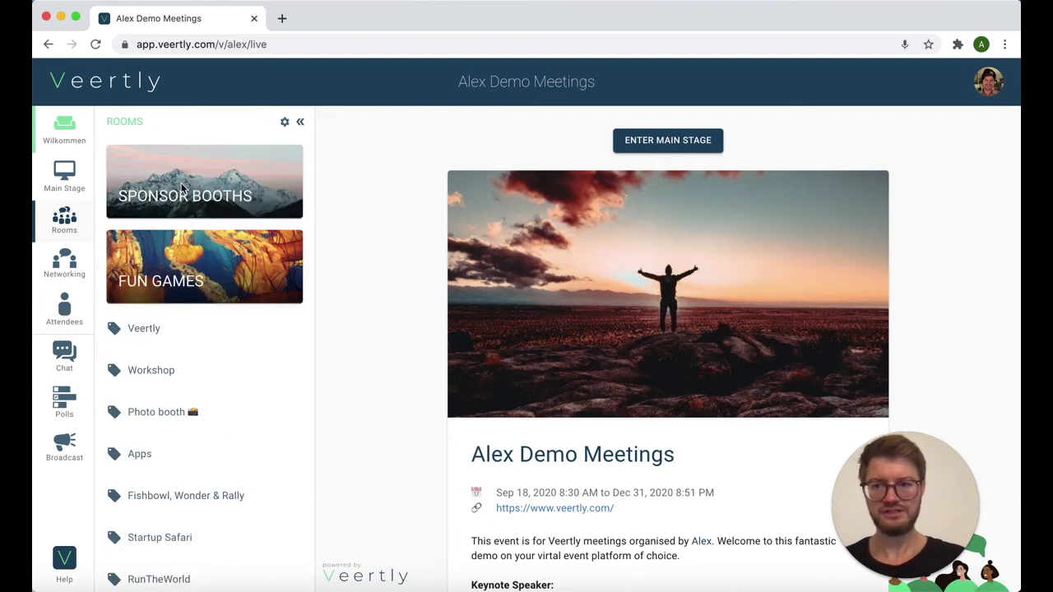
click(149, 172)
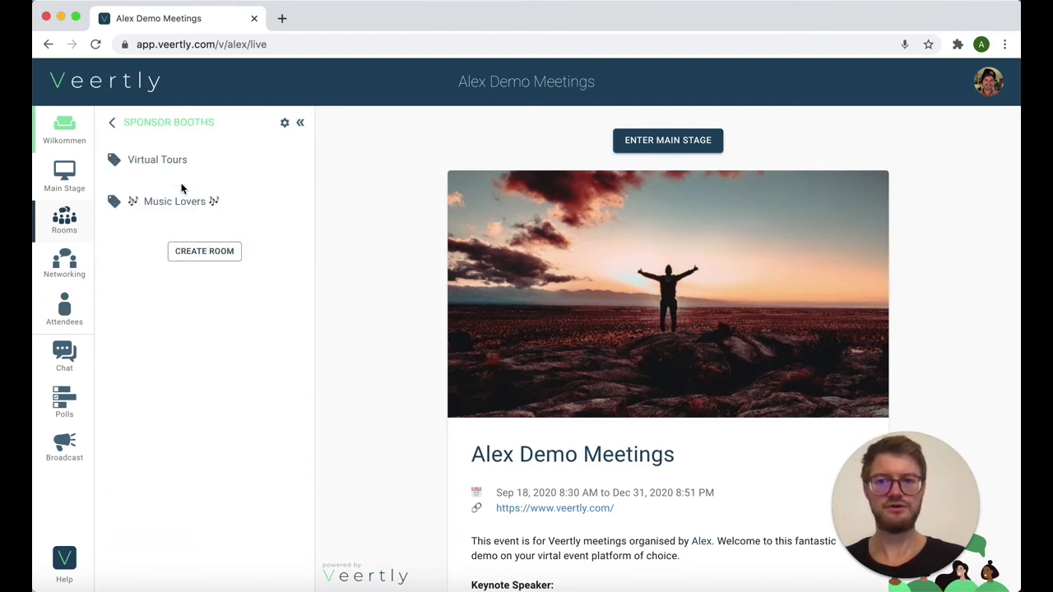
click(112, 123)
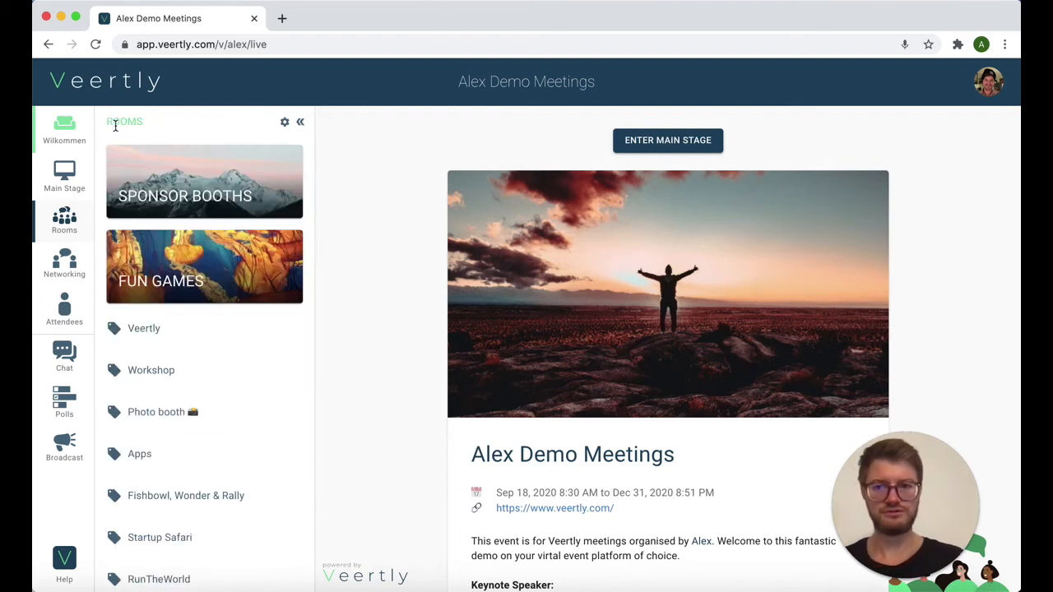
Reorder the categories so that Fun Games comes before Sponsor Booths
click(284, 125)
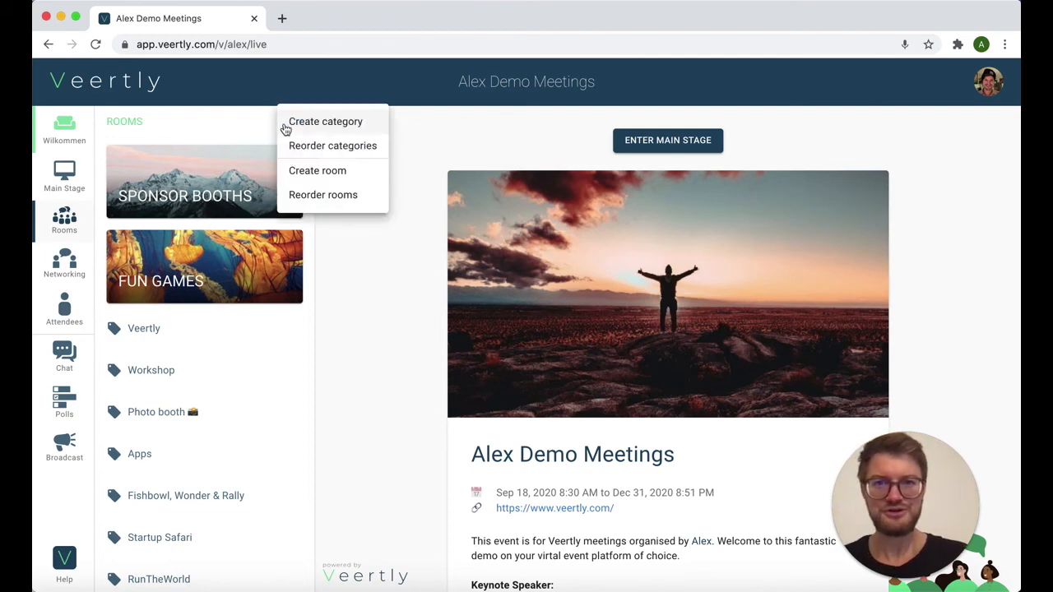
click(351, 148)
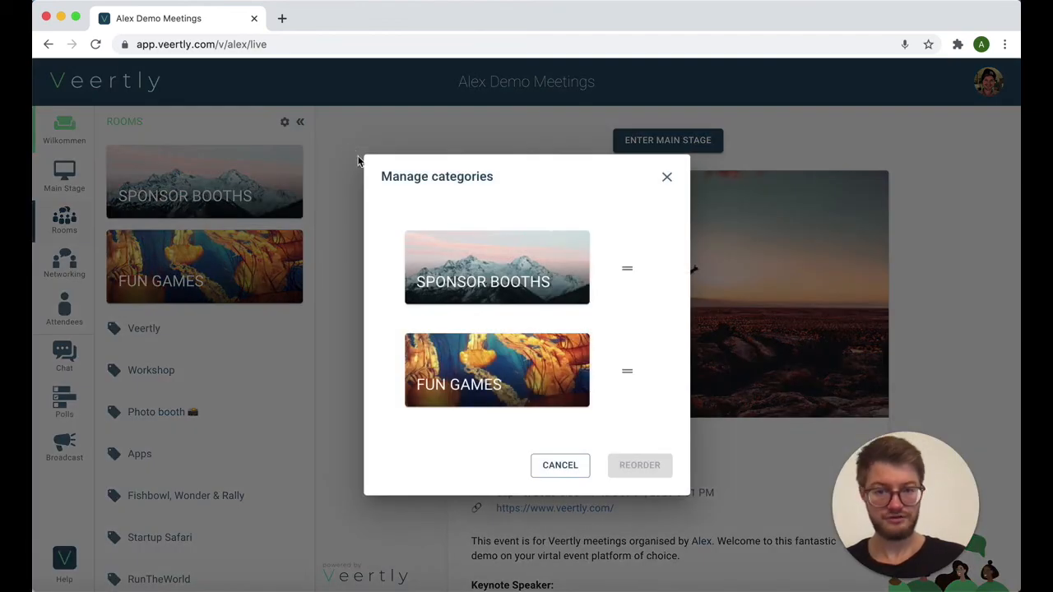
drag(627, 288, 630, 371)
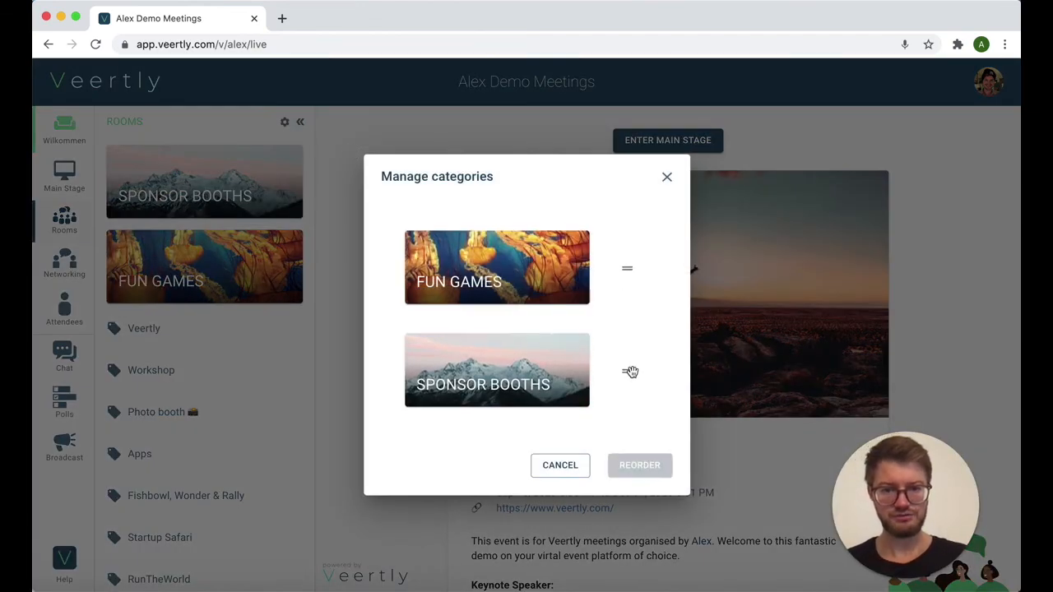
click(649, 465)
click(285, 122)
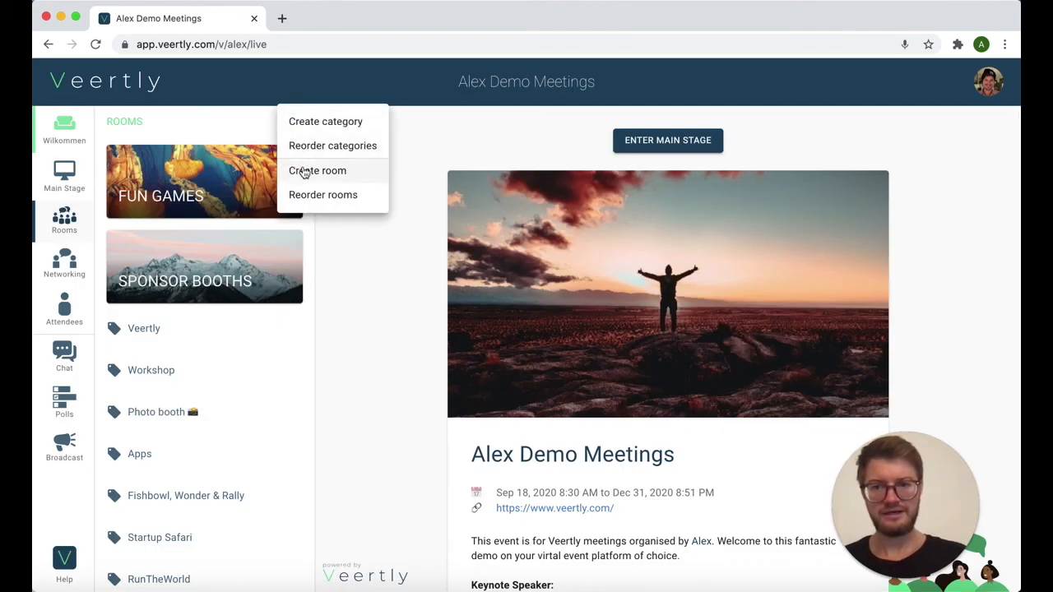
click(351, 284)
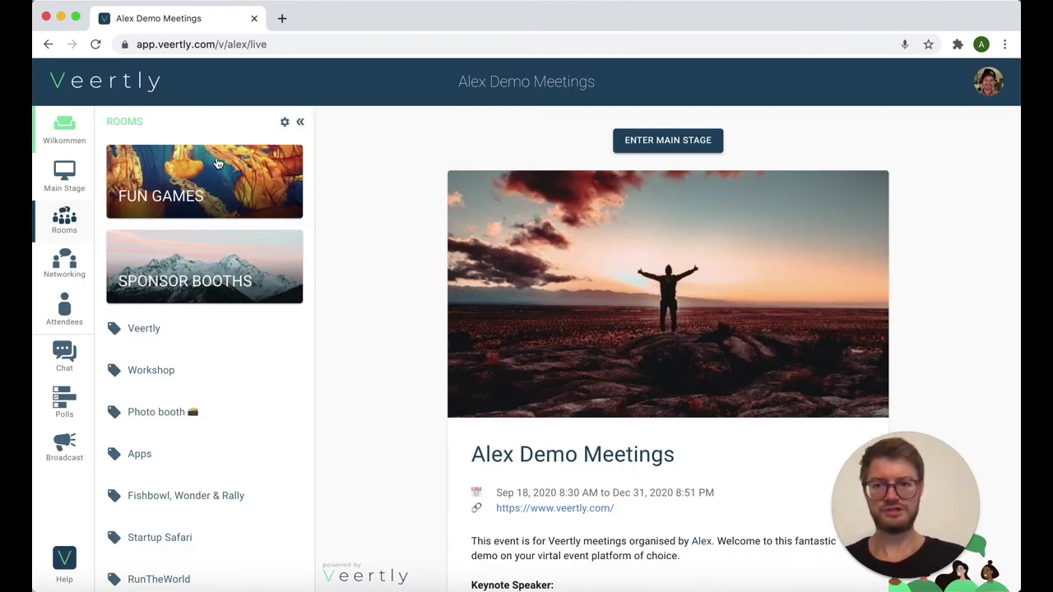
Hide the Sponsor Booths category from attendees and unhide it again
right_click(202, 251)
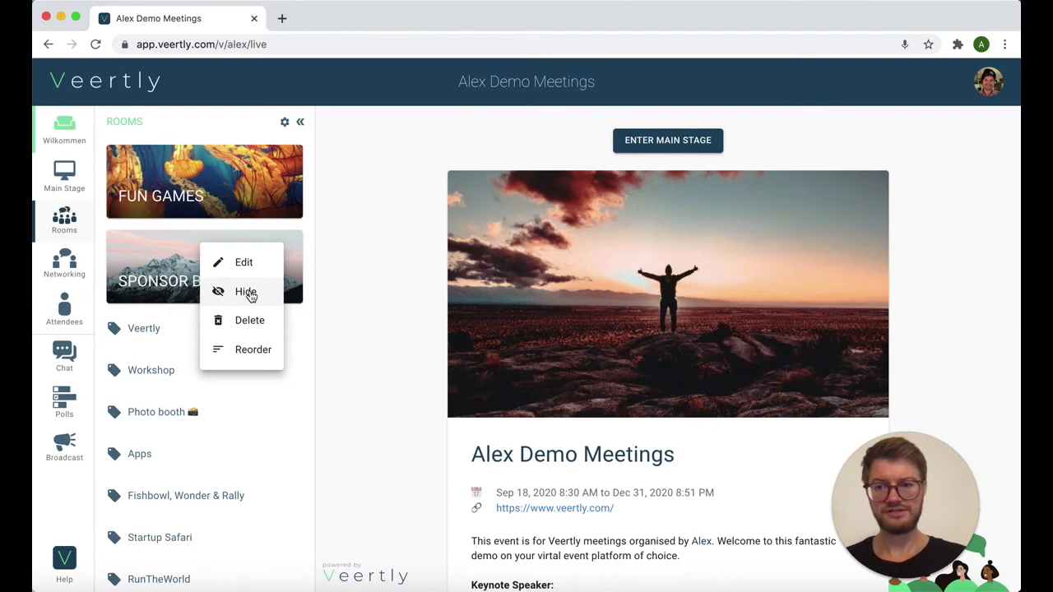
click(250, 295)
click(638, 370)
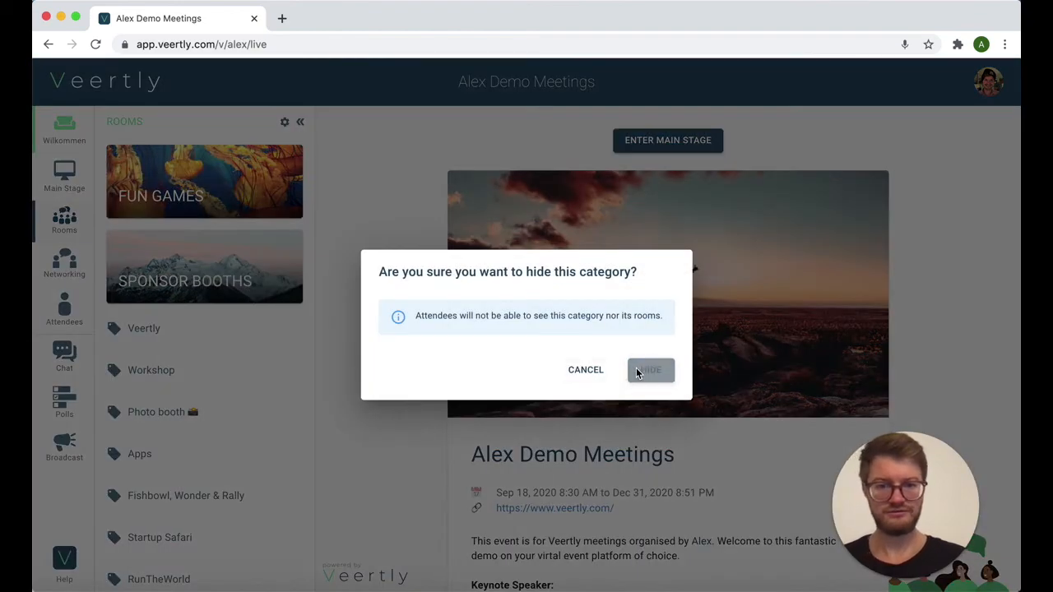
right_click(233, 260)
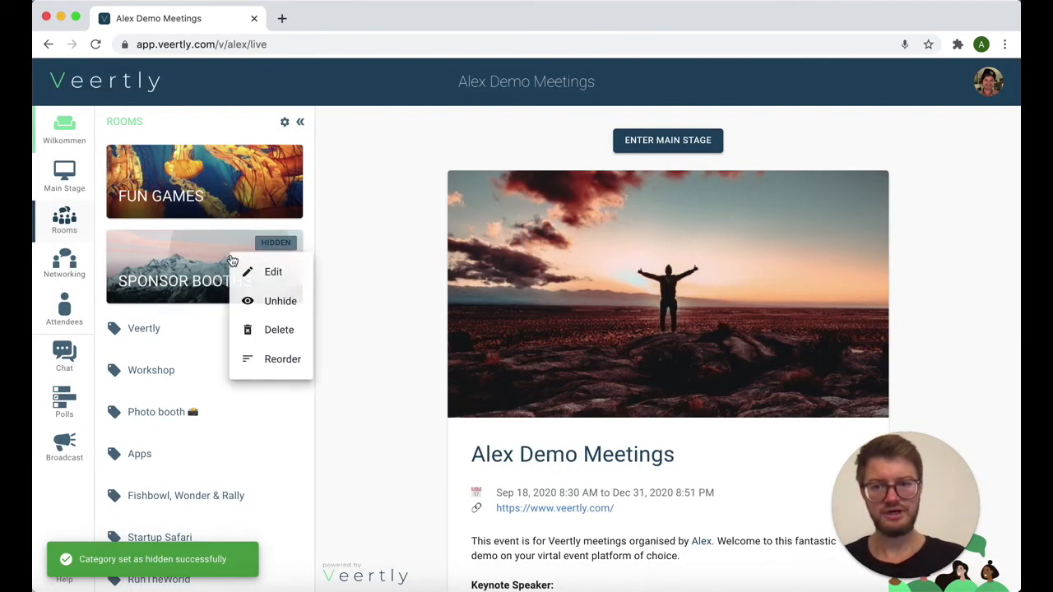
click(275, 301)
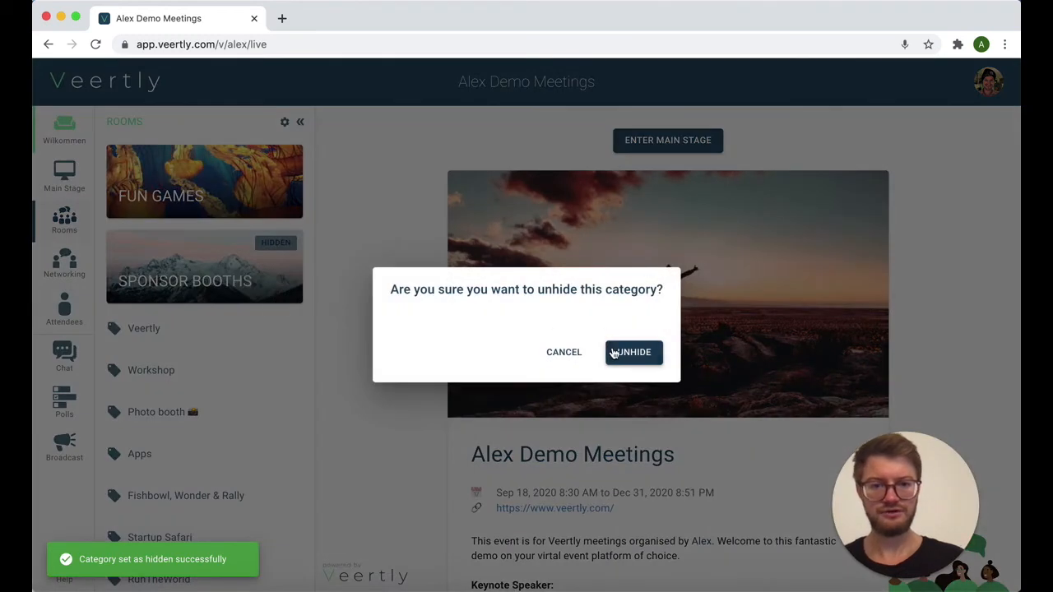
click(621, 353)
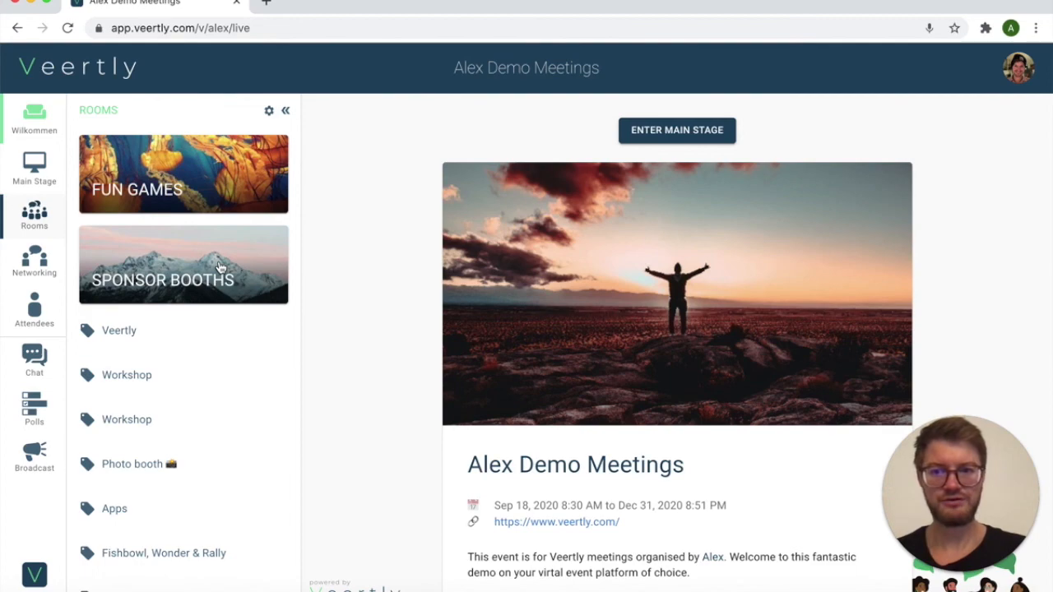
Delete the Sponsor Booths category and look through the remaining room list
right_click(221, 267)
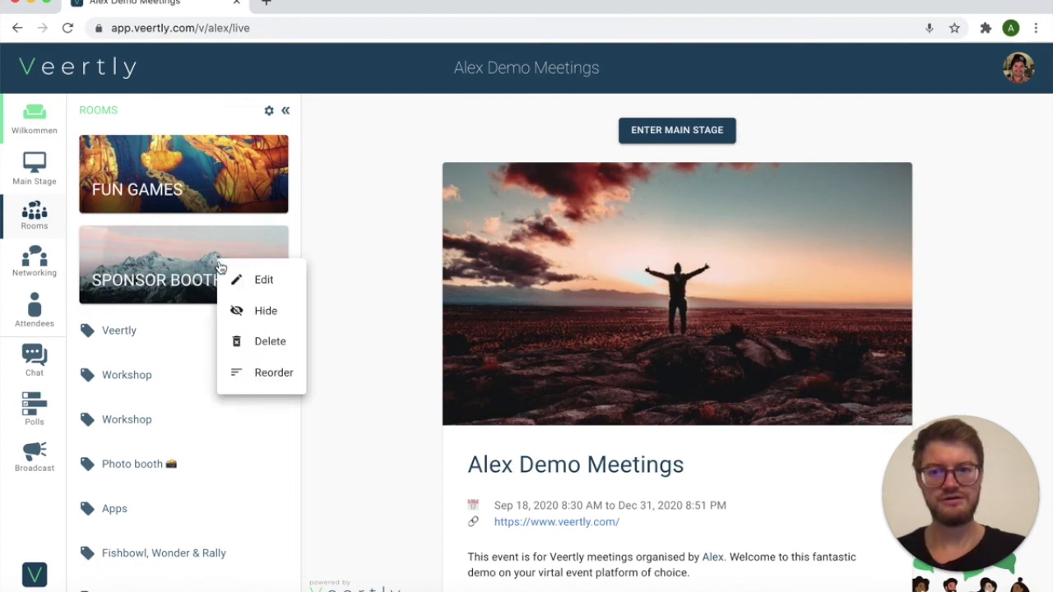
click(276, 345)
click(713, 385)
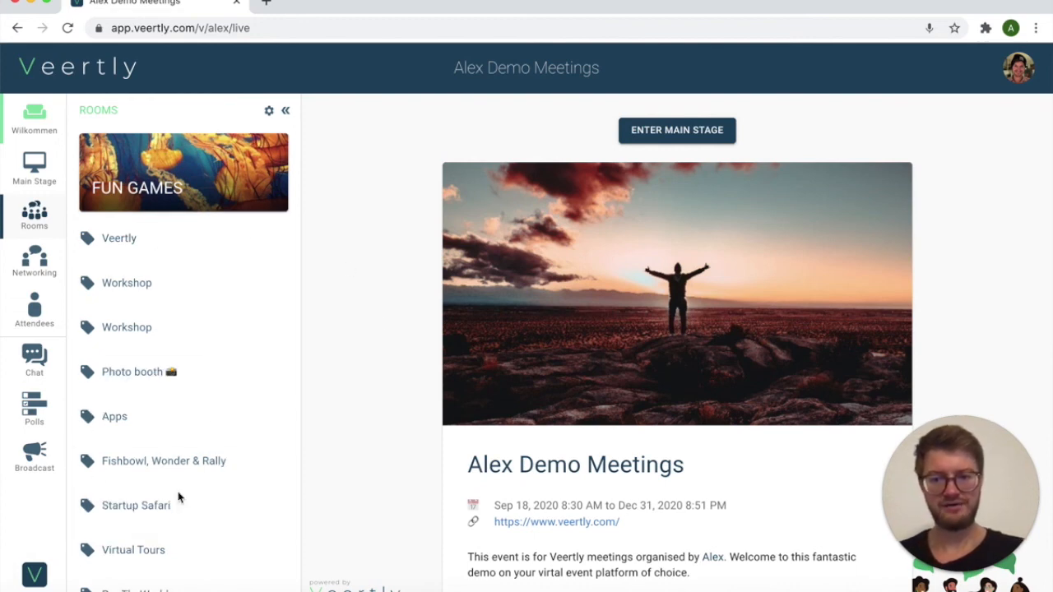
scroll(178, 497, down, 5)
scroll(178, 496, up, 5)
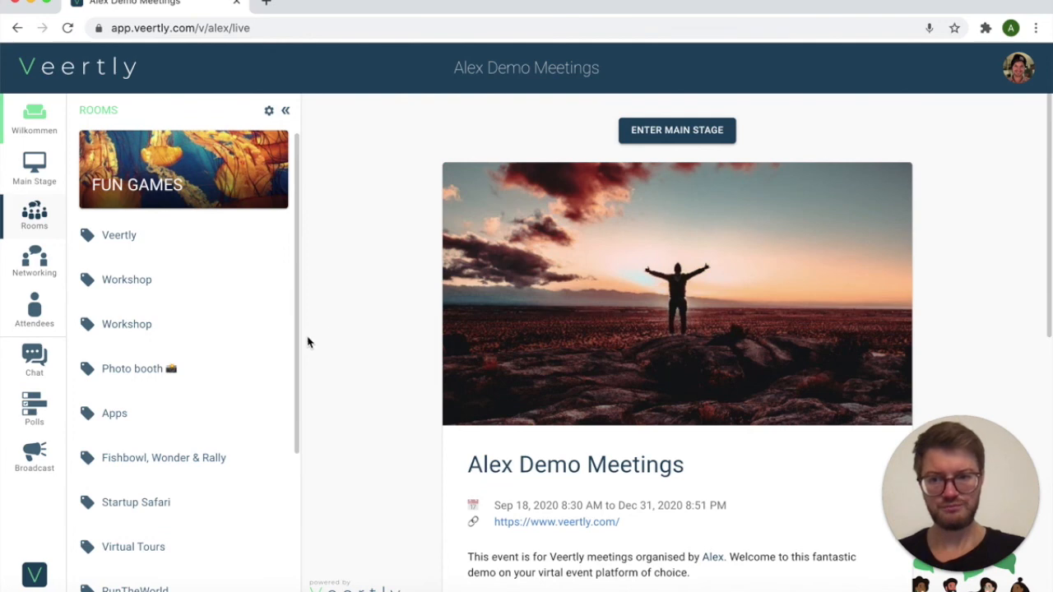
Open the available actions for the second Workshop room in the room list
click(272, 327)
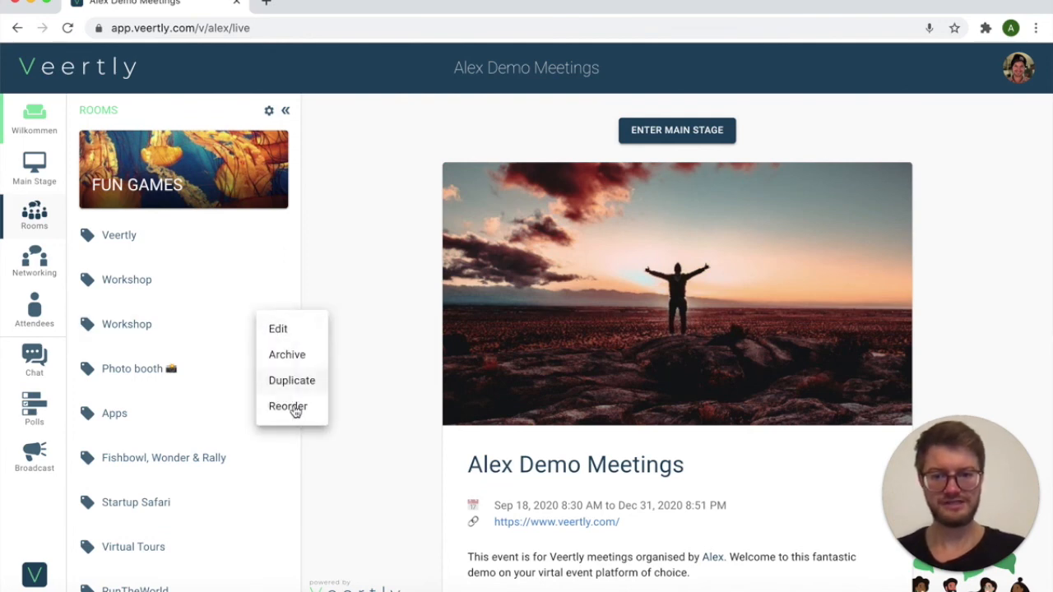